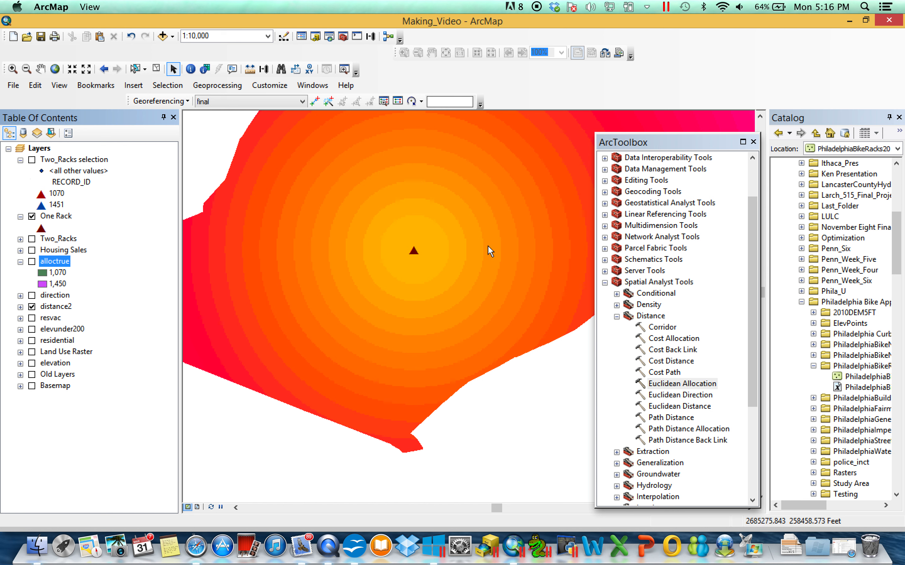
# Show Two_Racks selection instead of One Rack and run Euclidean Distance on it, saving the output raster as multdist in the Euclidean folder
pyautogui.click(32, 216)
pyautogui.click(32, 160)
pyautogui.doubleClick(690, 406)
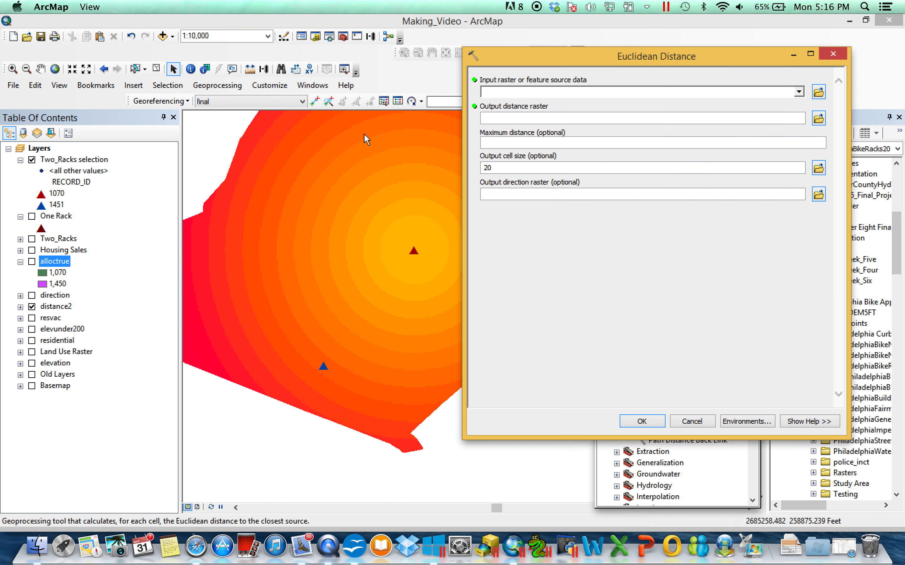
pyautogui.click(63, 161)
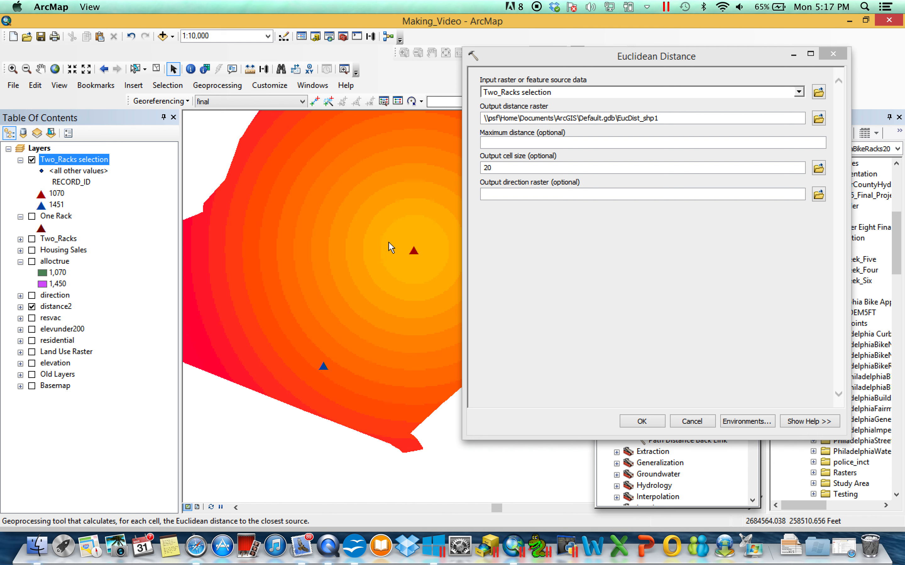
pyautogui.click(818, 119)
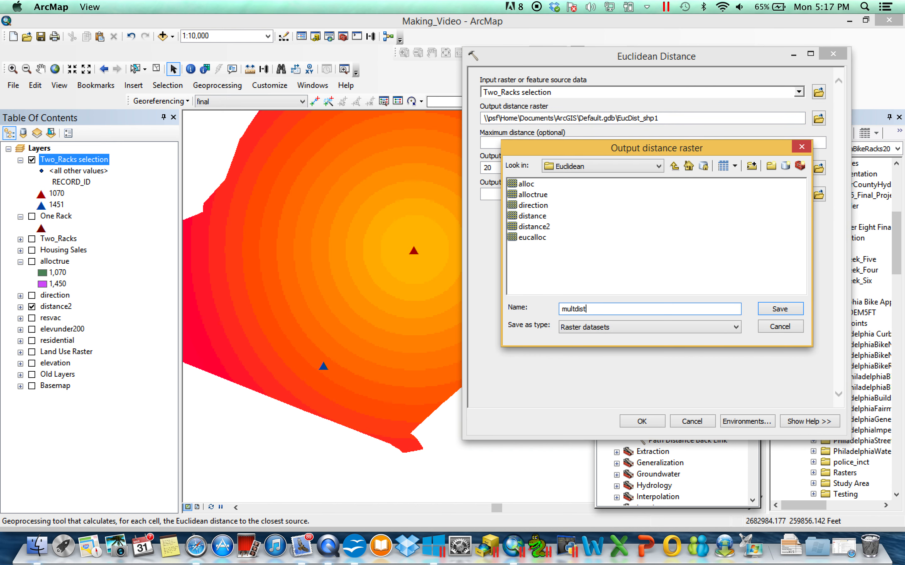
pyautogui.press('Return')
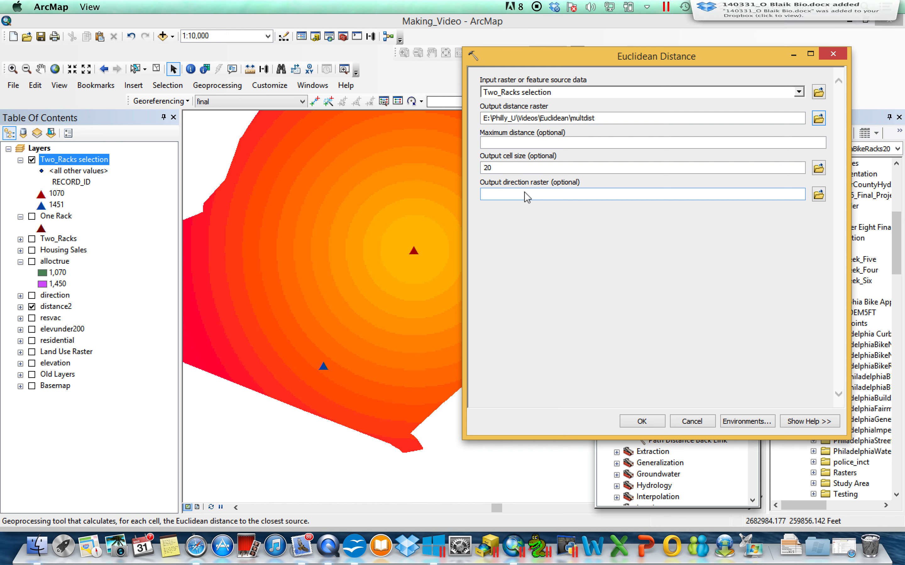
pyautogui.click(647, 421)
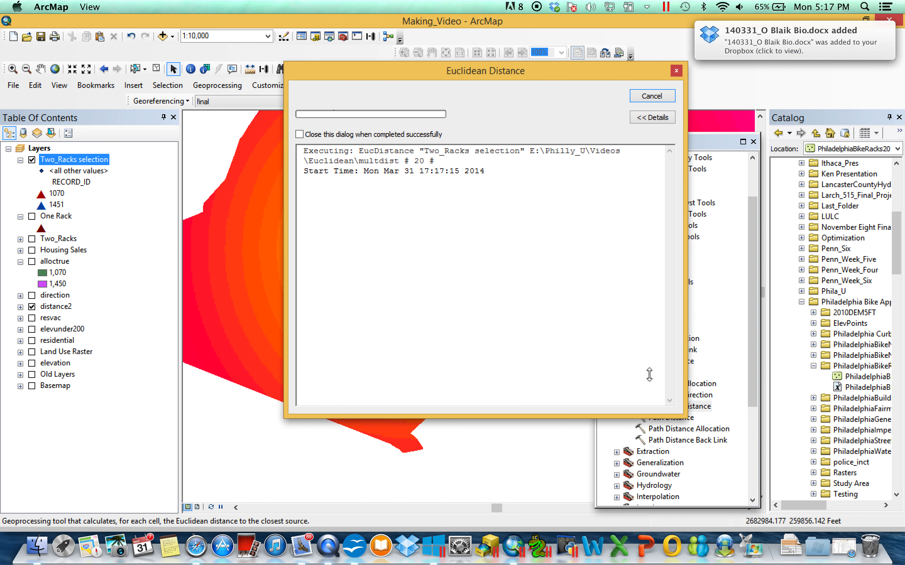
pyautogui.click(652, 97)
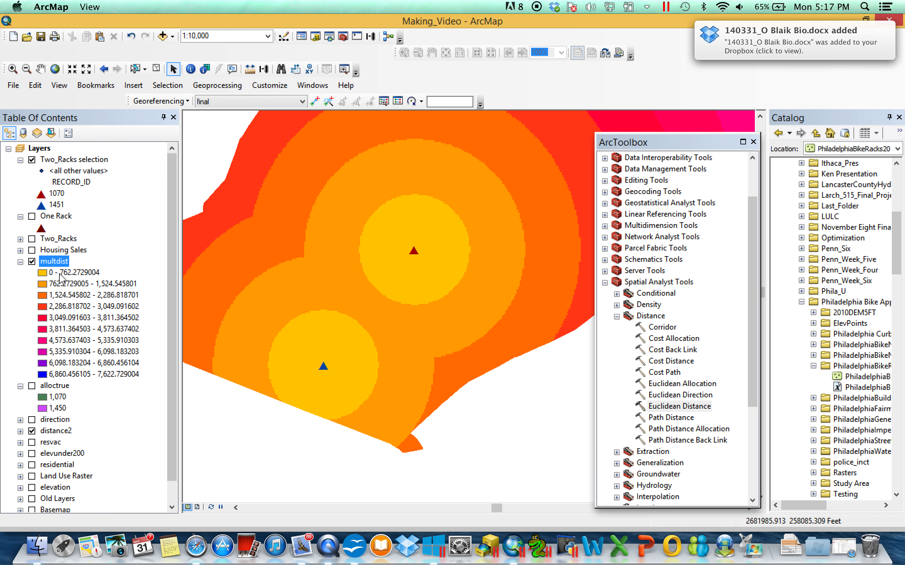
# Hide the distance2 layer and set the classified symbology of multdist to 32 classes
pyautogui.click(31, 431)
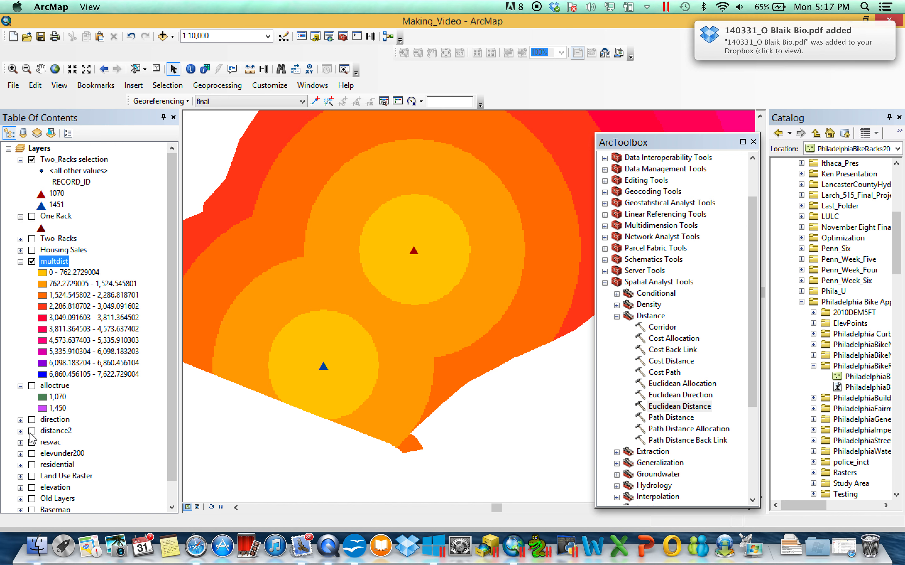
pyautogui.rightClick(67, 266)
pyautogui.click(116, 449)
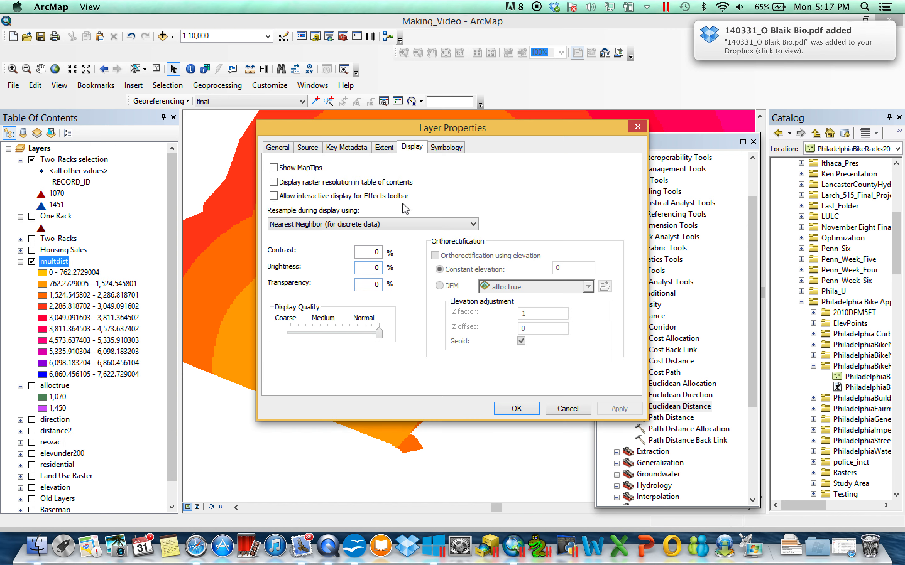
pyautogui.click(433, 149)
pyautogui.click(478, 249)
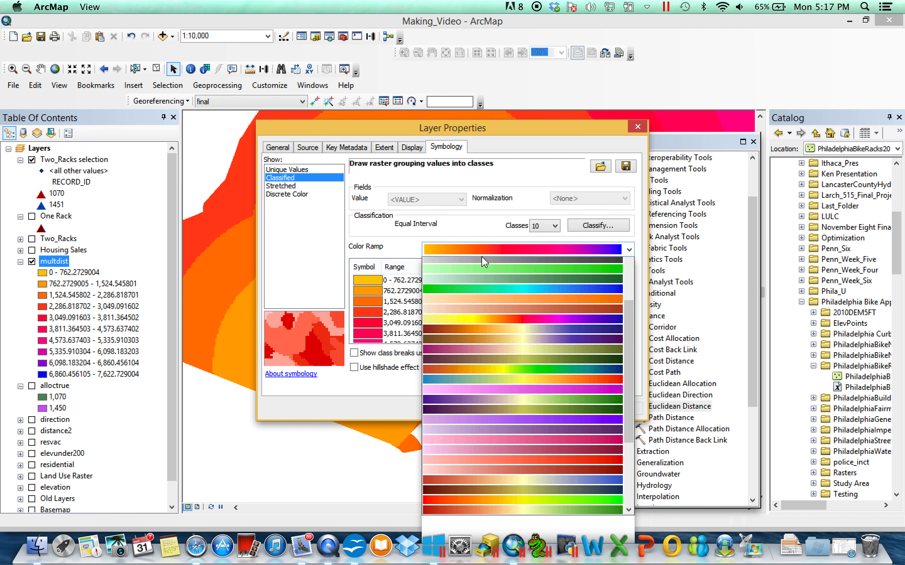
pyautogui.click(557, 237)
pyautogui.click(555, 226)
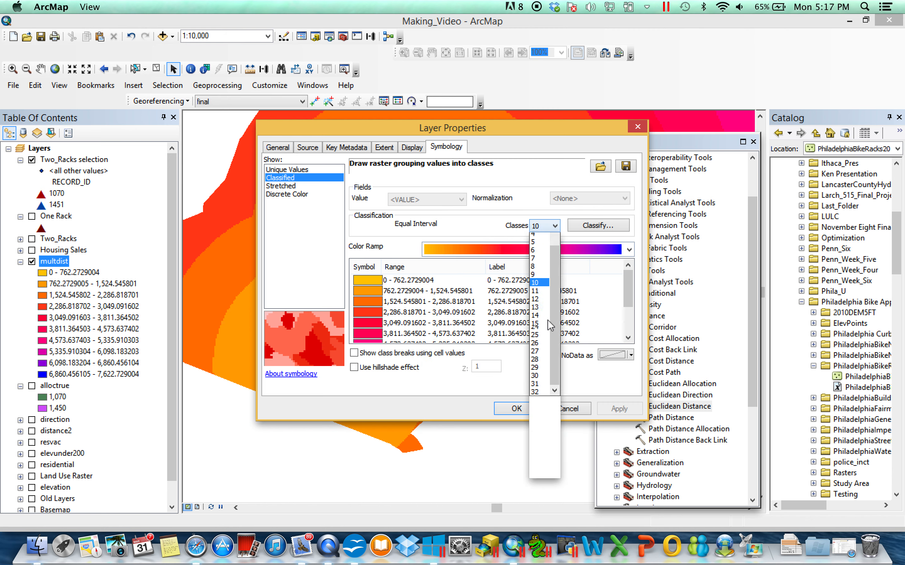
pyautogui.click(539, 475)
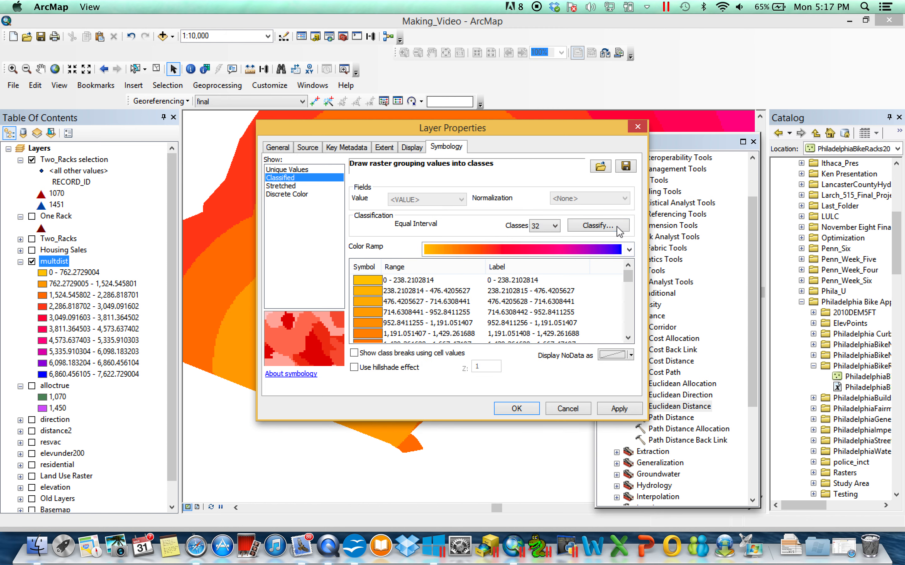
# Set the first class break value of multdist to 0 and apply the classification to the layer
pyautogui.click(603, 227)
pyautogui.click(598, 256)
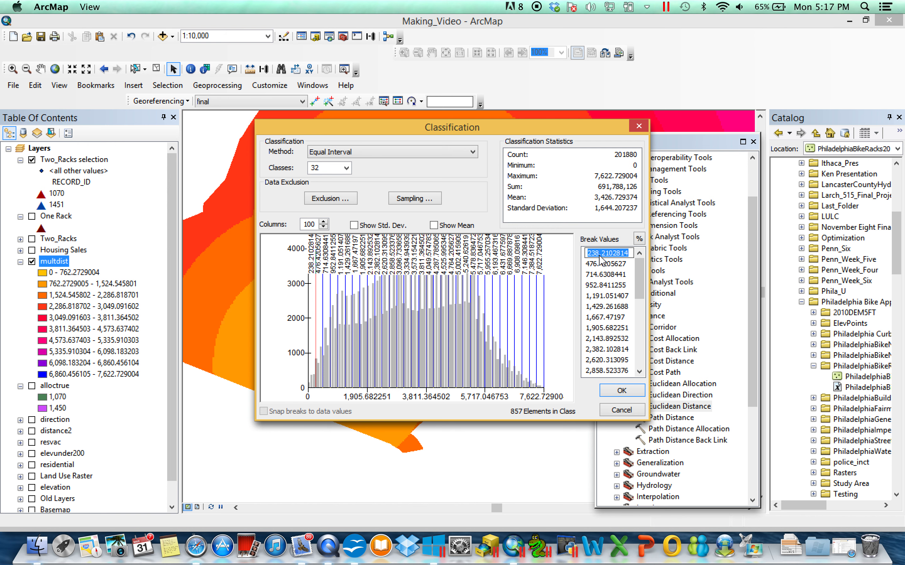
pyautogui.write('0')
pyautogui.press('Return')
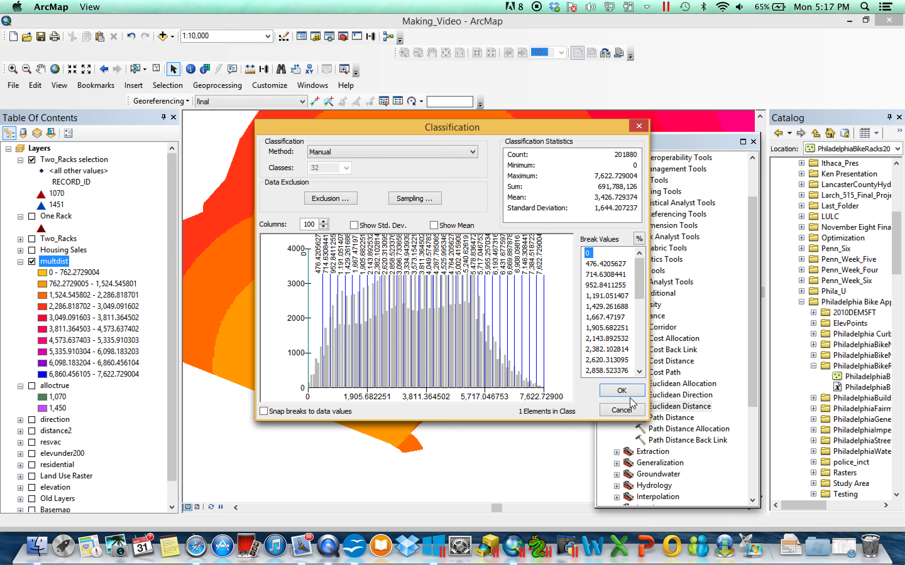
pyautogui.click(622, 390)
pyautogui.click(518, 408)
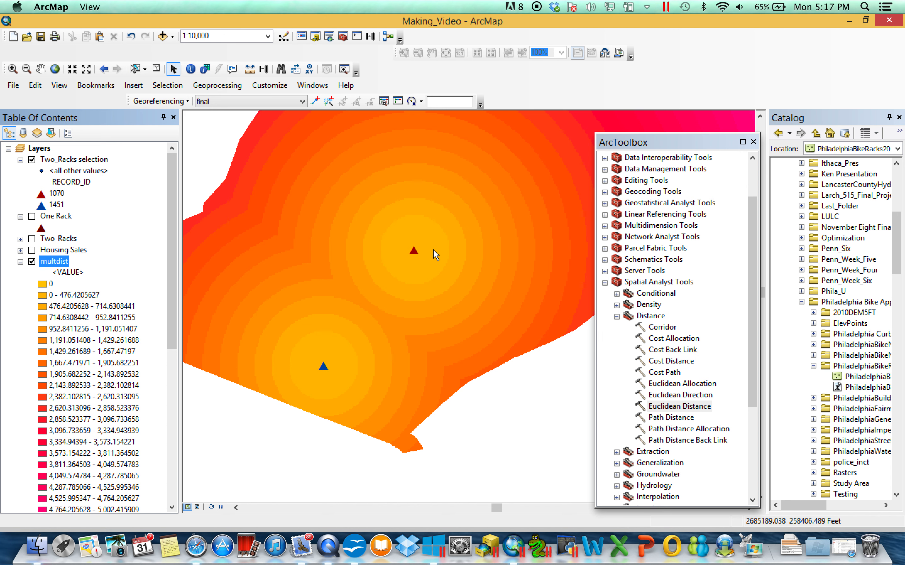
# Hide multdist and Two_Racks selection, and show the Land Use Raster layer with its legend expanded
pyautogui.moveTo(432, 249); pyautogui.dragTo(407, 318)
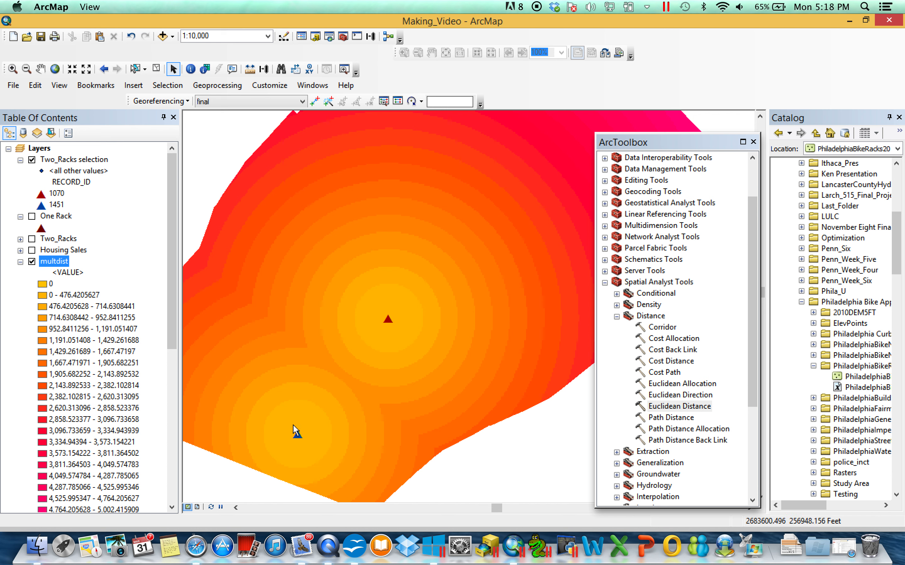
pyautogui.click(20, 262)
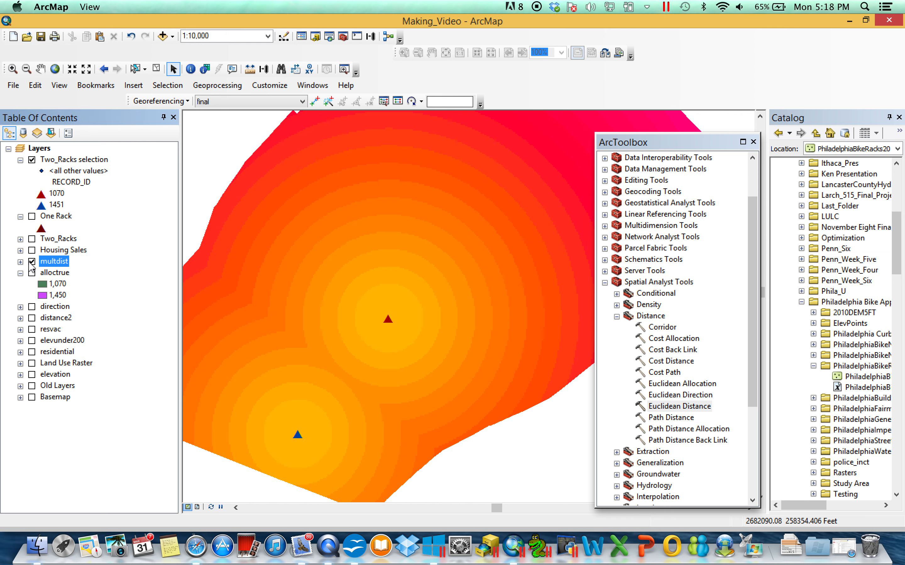
pyautogui.click(32, 262)
pyautogui.click(32, 160)
pyautogui.click(32, 363)
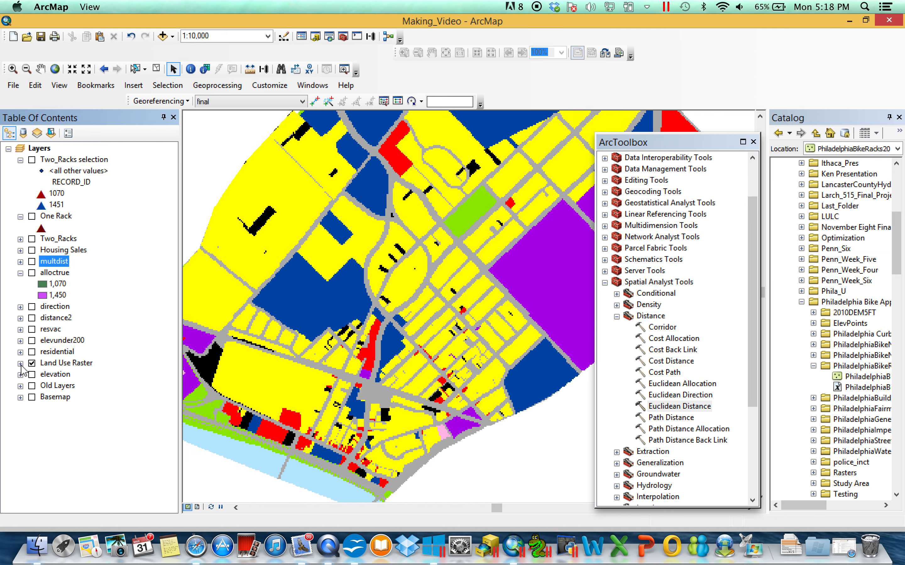
pyautogui.click(20, 363)
pyautogui.scroll(2, 336, 325)
pyautogui.scroll(-2, 337, 326)
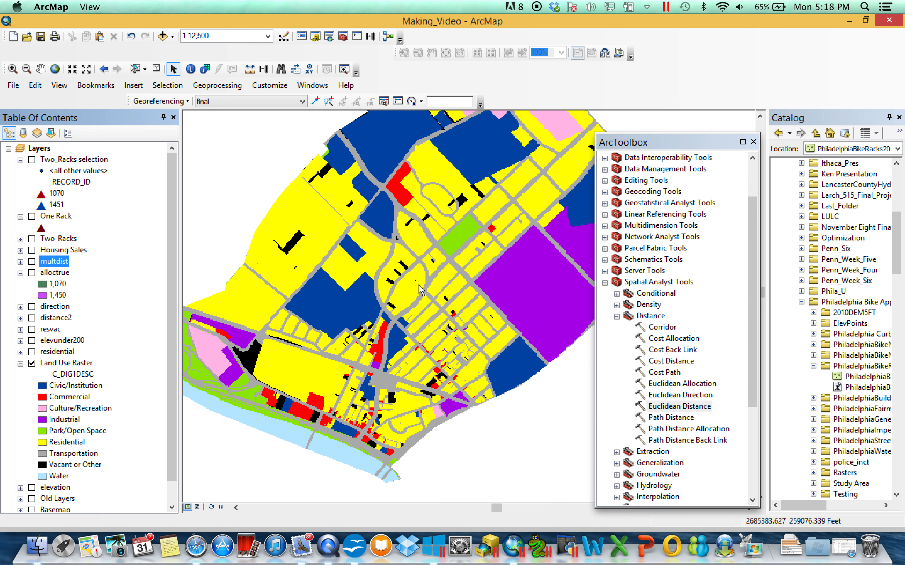
pyautogui.scroll(-1, 457, 276)
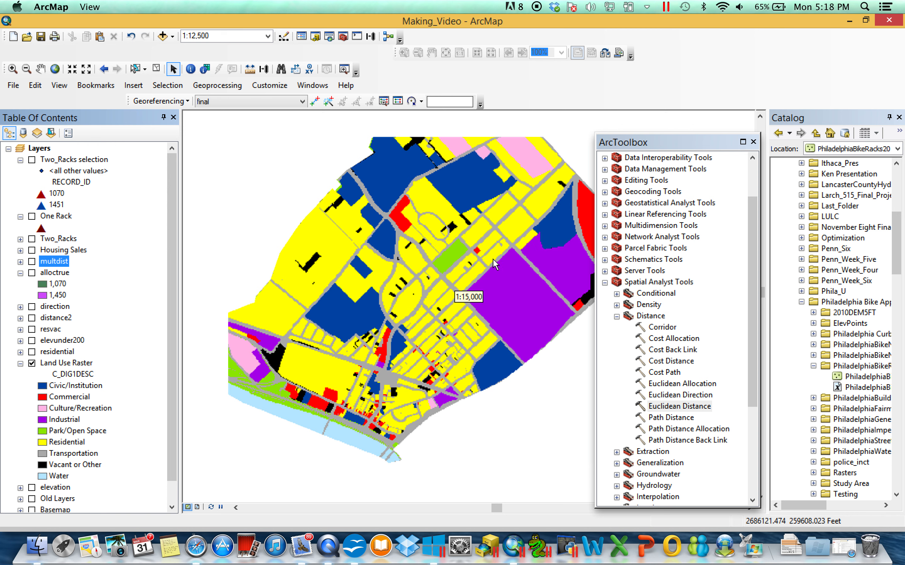
pyautogui.moveTo(506, 317); pyautogui.dragTo(488, 339)
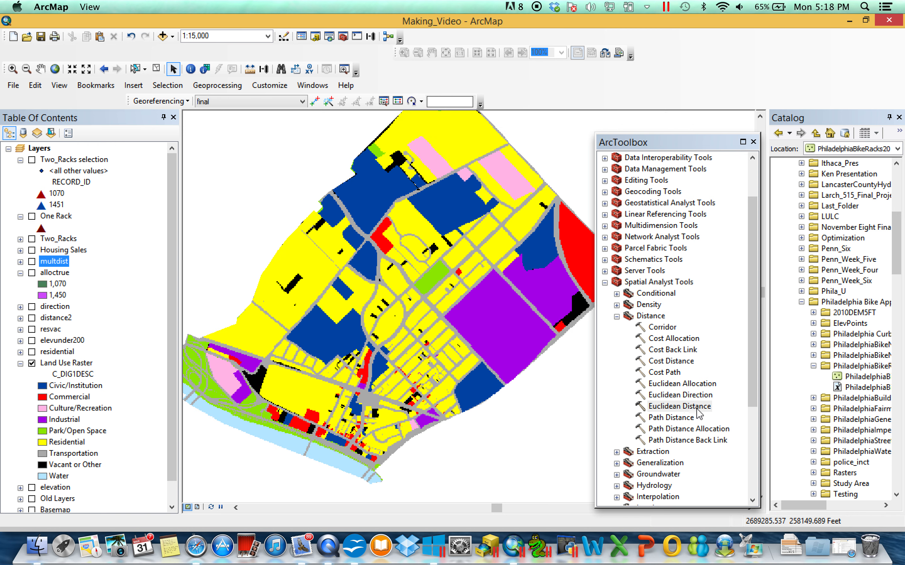
# Run Euclidean Distance on Land Use Raster, saving the output distance raster as distvac in the Euclidean folder
pyautogui.doubleClick(679, 406)
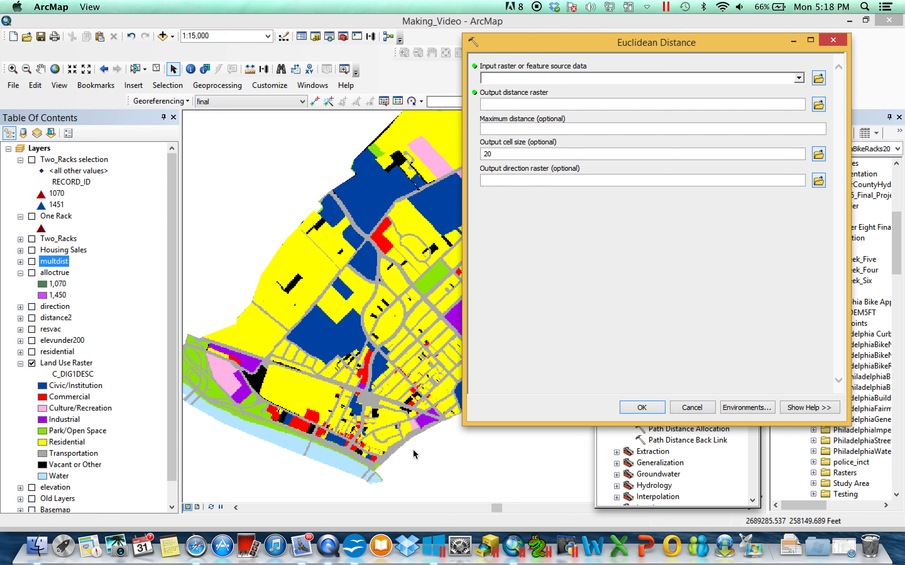
pyautogui.moveTo(77, 363); pyautogui.dragTo(511, 78)
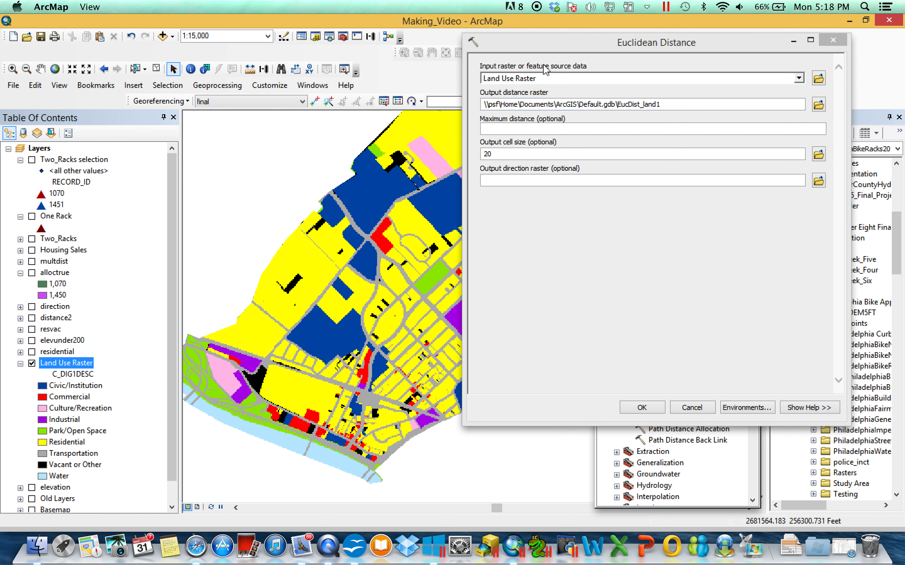
pyautogui.click(818, 105)
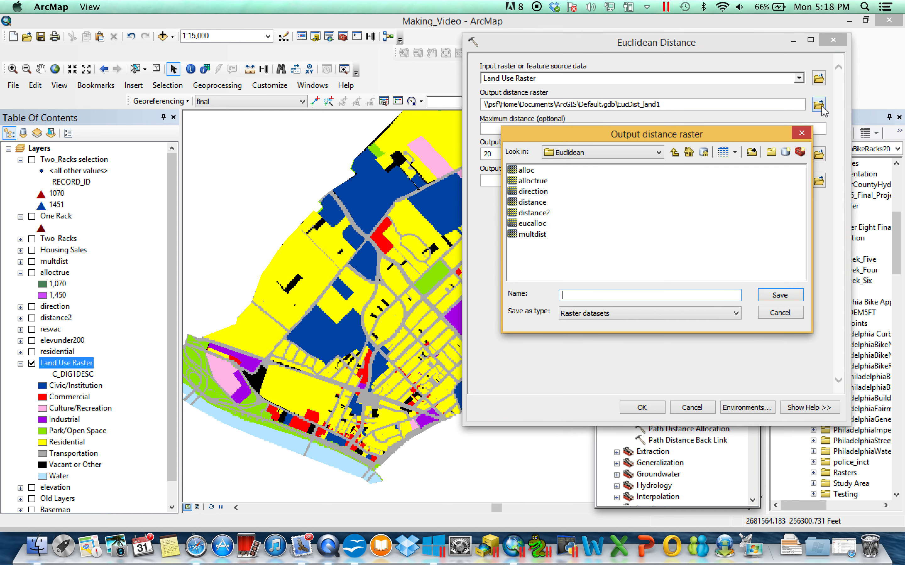
pyautogui.write('distvac')
pyautogui.press('Return')
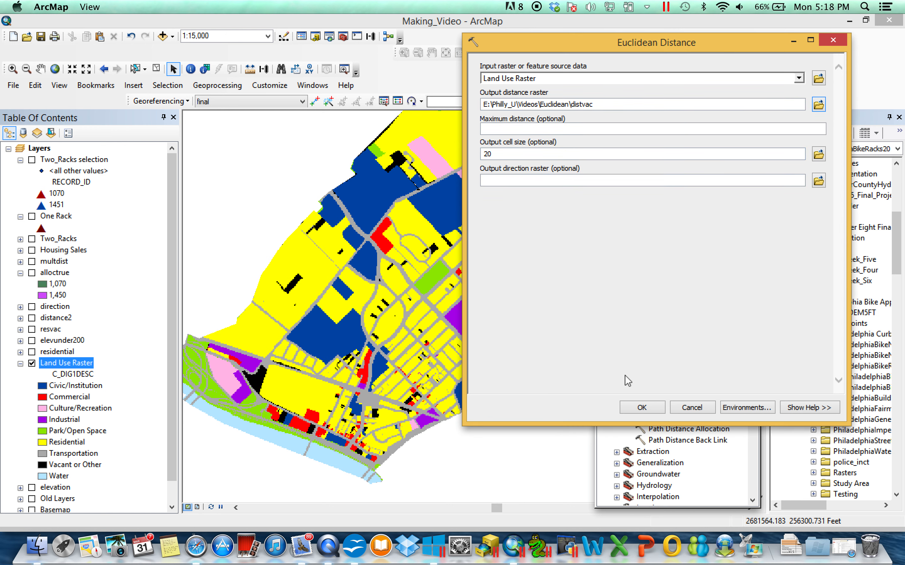
pyautogui.click(660, 408)
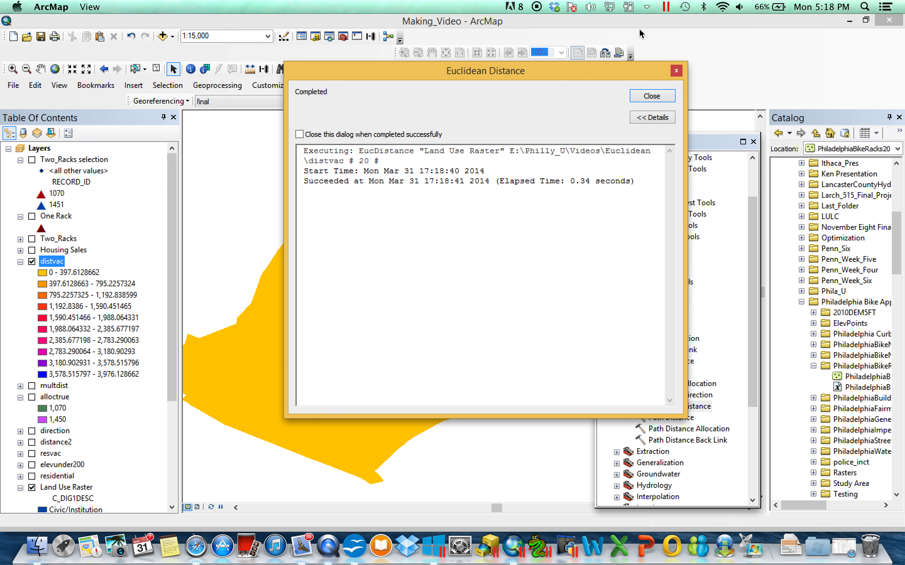
pyautogui.click(646, 99)
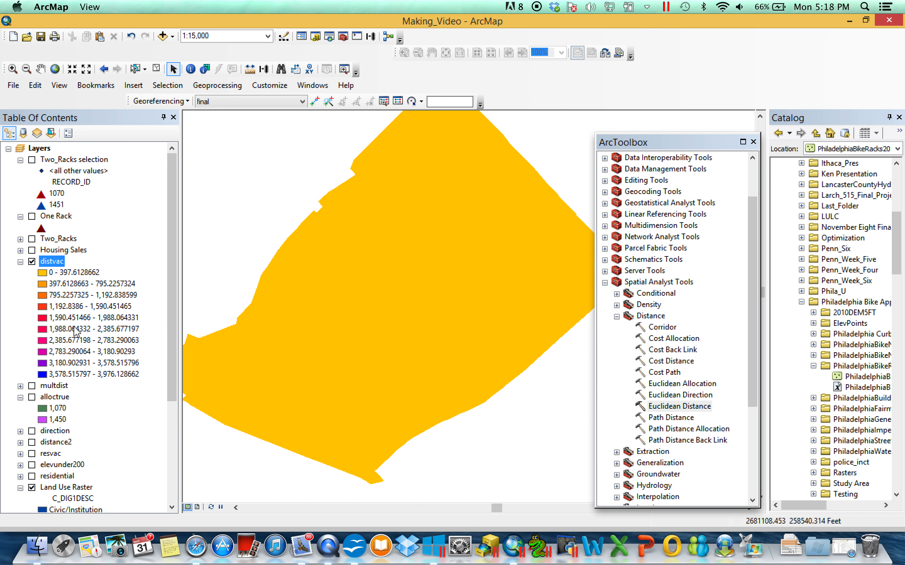
# Symbolize the distvac layer by unique values, computing the missing values, and apply the symbology
pyautogui.rightClick(51, 263)
pyautogui.click(129, 450)
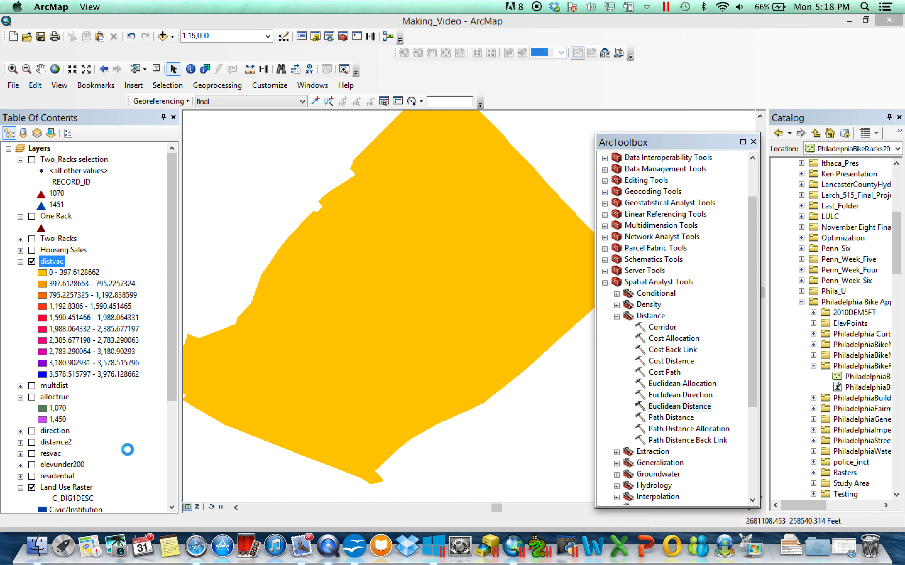
pyautogui.click(292, 169)
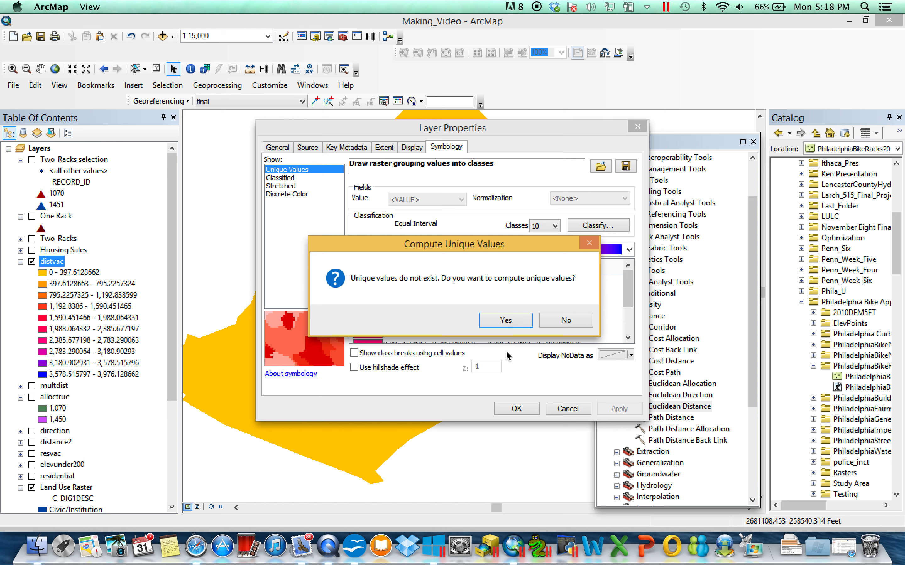
pyautogui.click(507, 321)
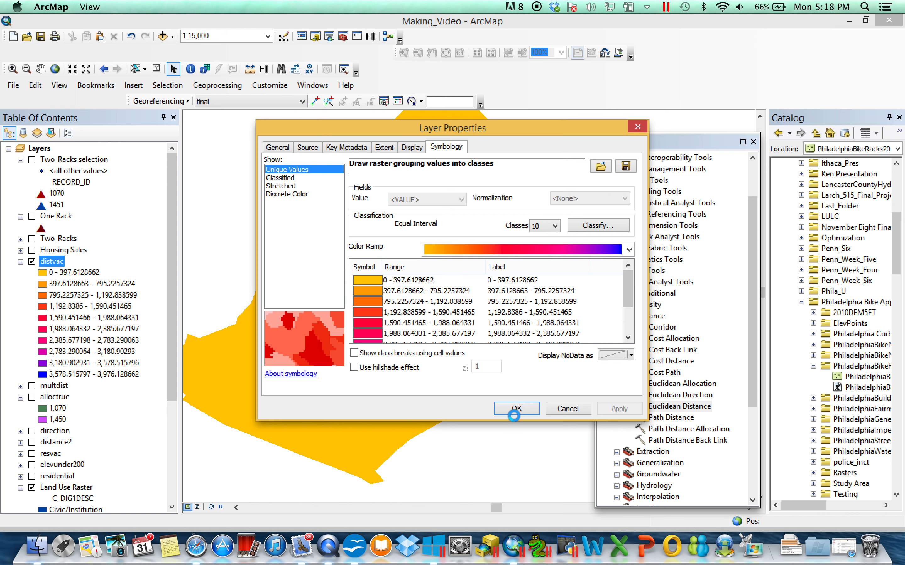
pyautogui.moveTo(612, 245); pyautogui.dragTo(616, 352)
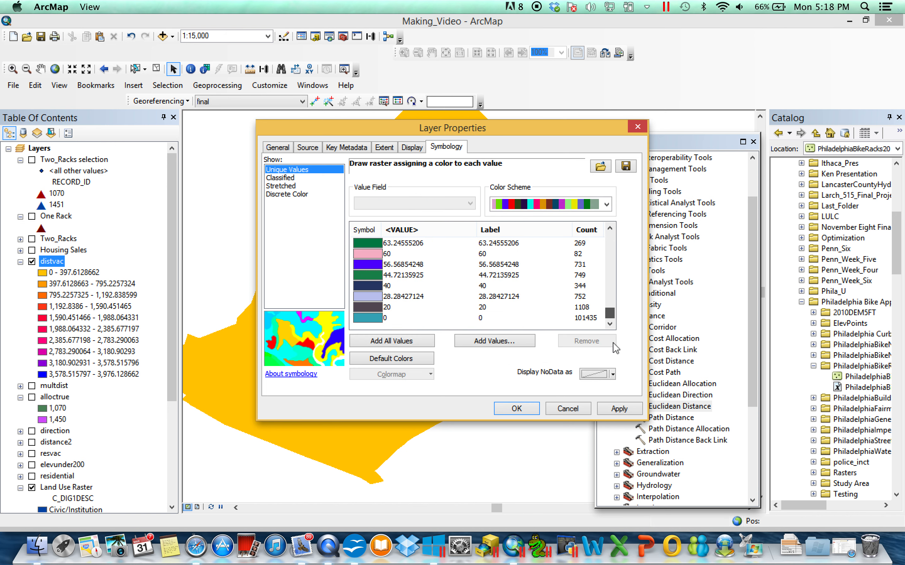
pyautogui.click(523, 408)
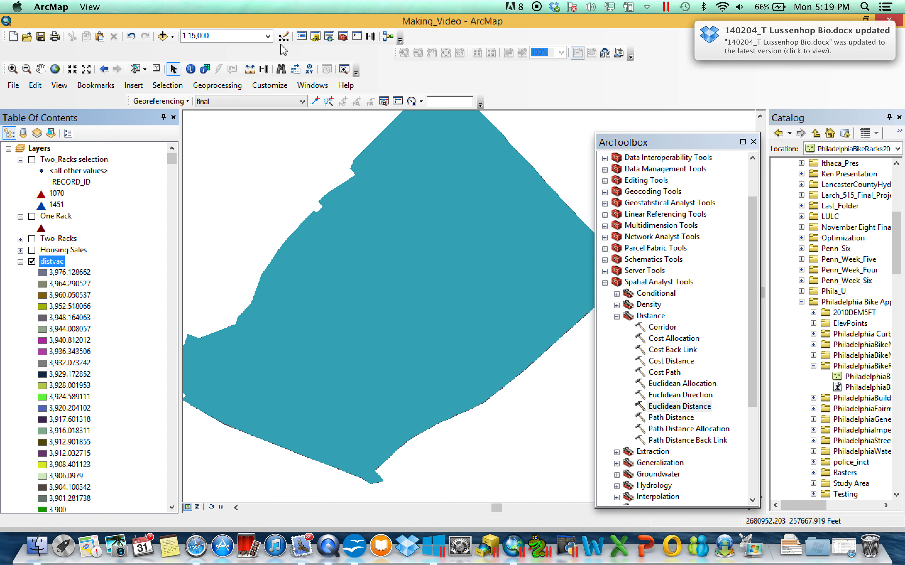
# Inspect the raw cell values of the distvac layer with the Pixel Inspector
pyautogui.click(205, 69)
pyautogui.click(261, 188)
pyautogui.moveTo(268, 177); pyautogui.dragTo(332, 176)
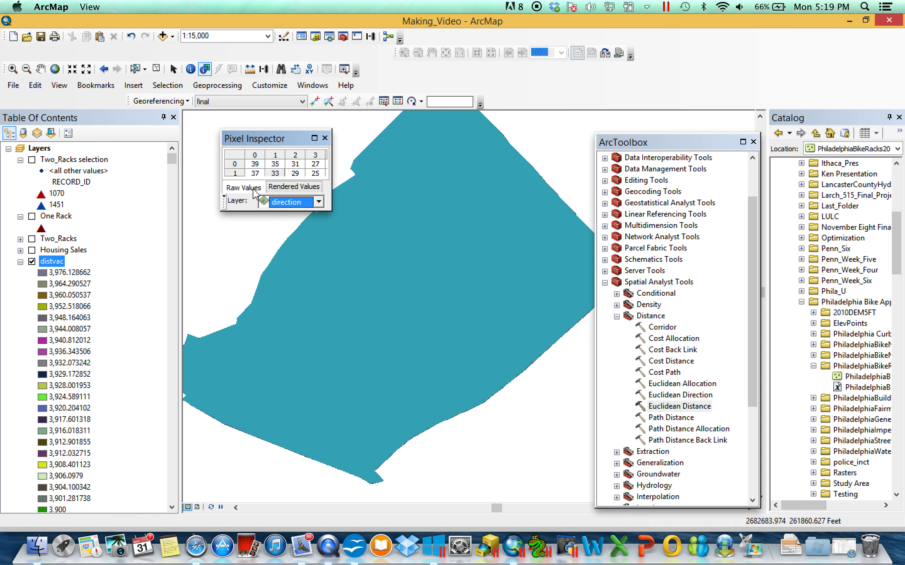
pyautogui.click(318, 202)
pyautogui.scroll(1, 307, 224)
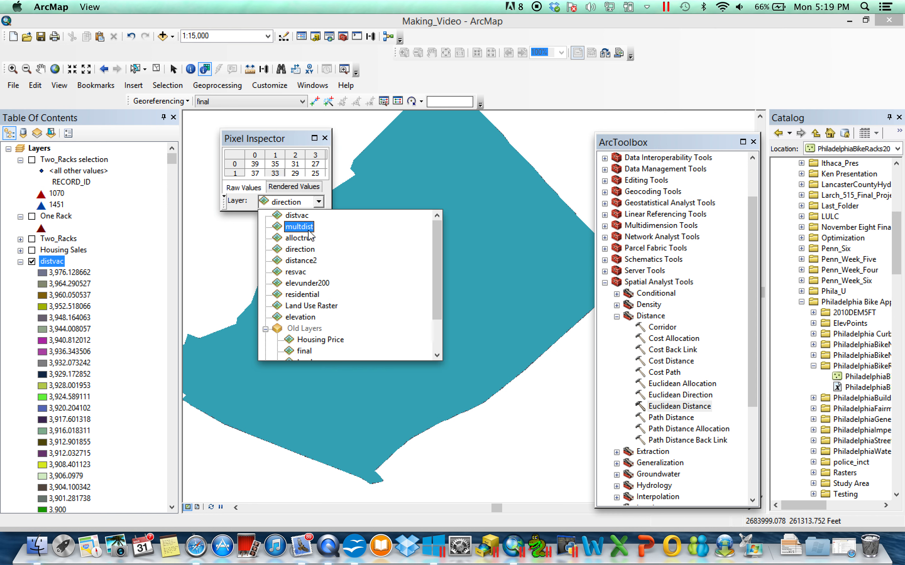
pyautogui.click(293, 216)
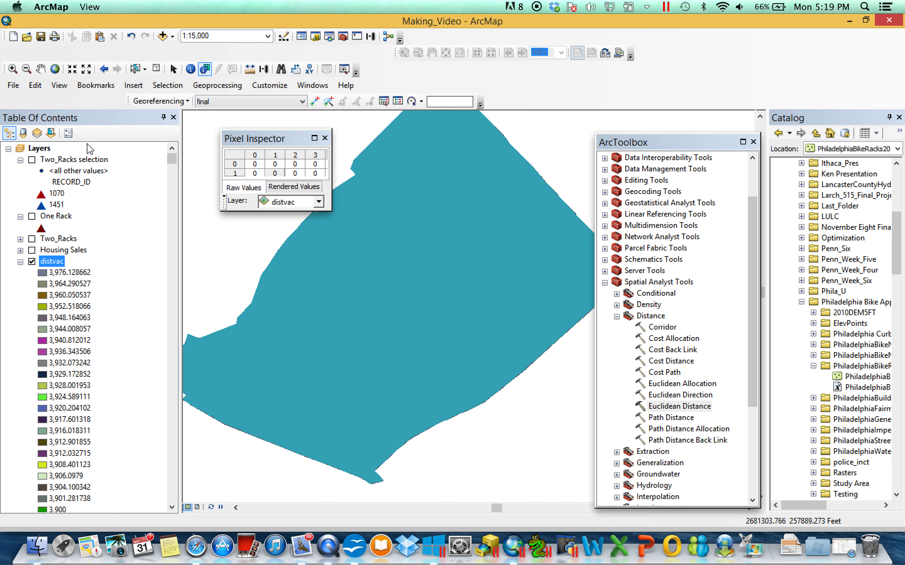
# Switch the distvac layer's symbology to classified with two classes and set the first break value to 0
pyautogui.rightClick(50, 262)
pyautogui.click(133, 451)
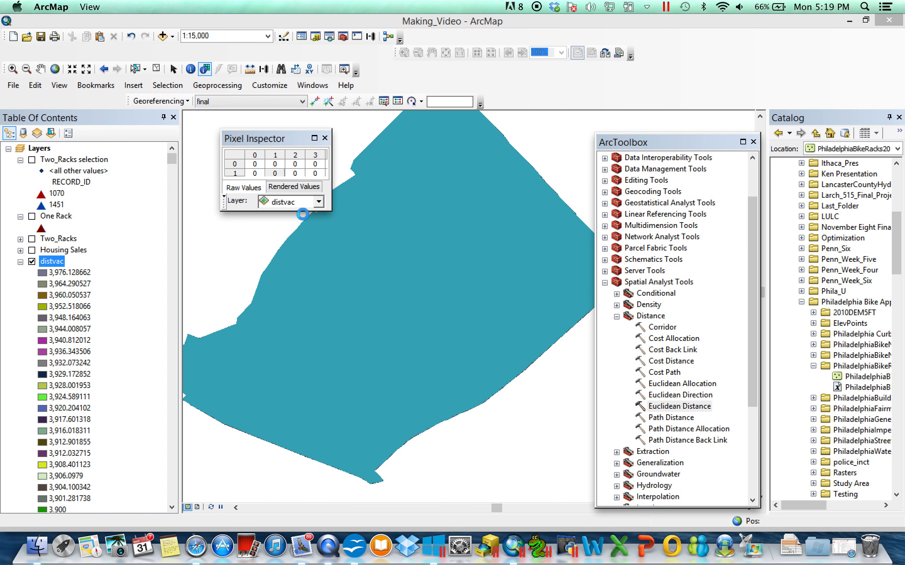
pyautogui.click(290, 179)
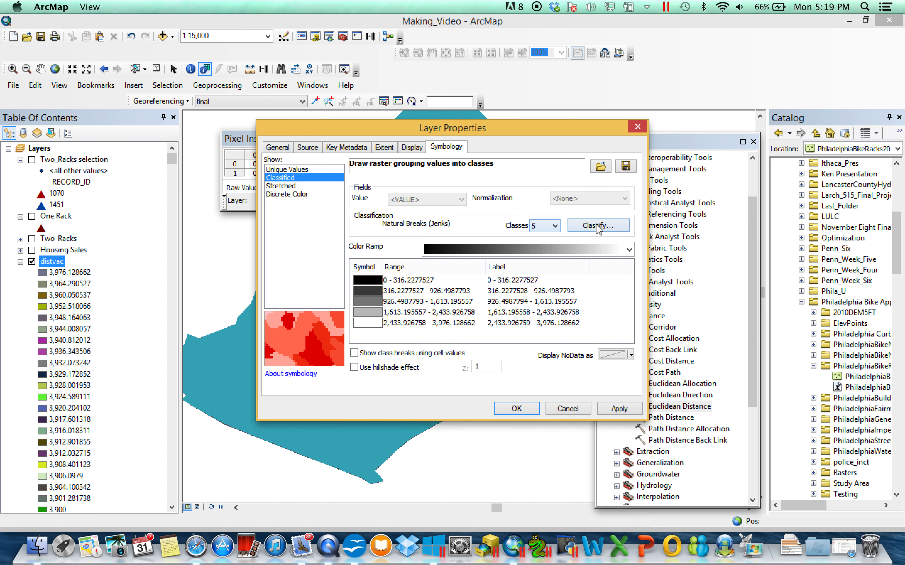
pyautogui.click(598, 226)
pyautogui.click(345, 167)
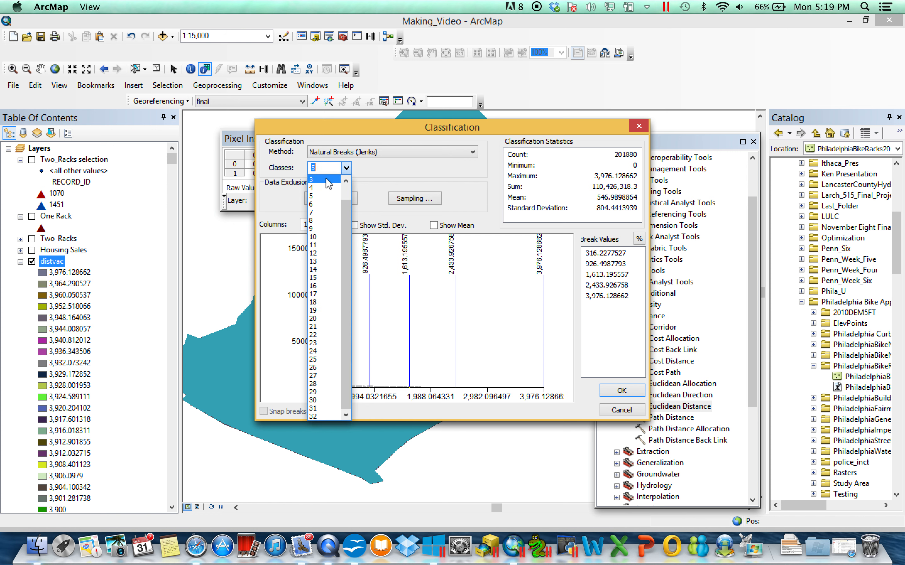
pyautogui.scroll(1, 325, 181)
pyautogui.click(324, 188)
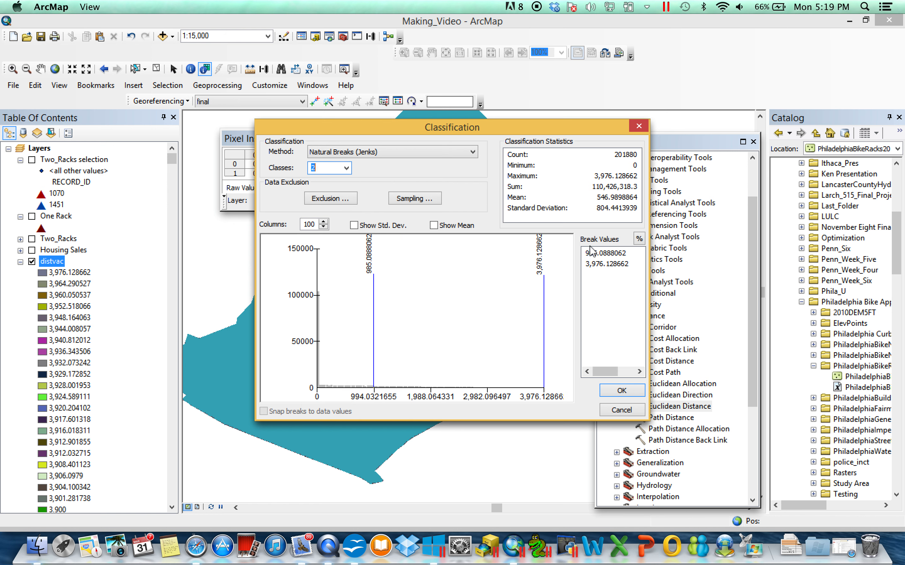
pyautogui.click(602, 253)
pyautogui.write('0')
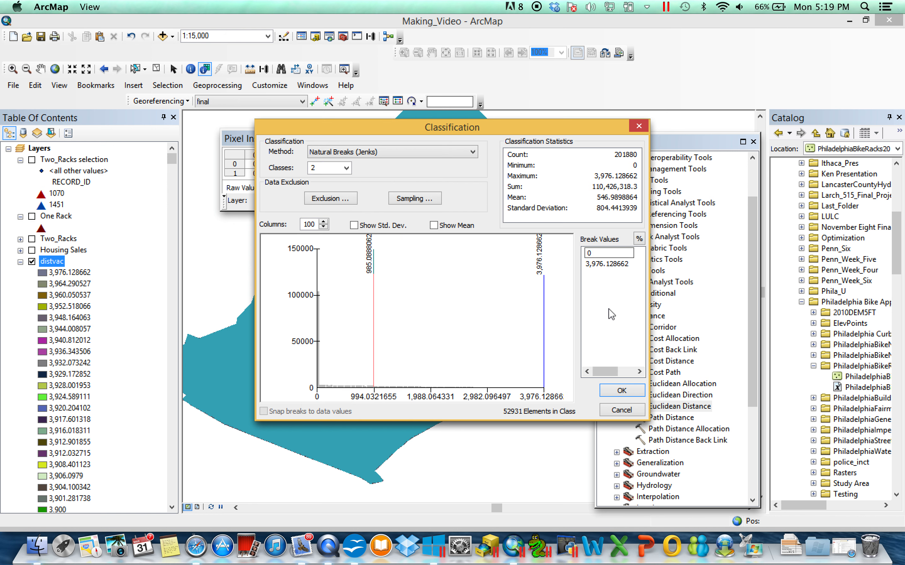
pyautogui.press('Return')
pyautogui.click(623, 392)
# Colour distvac's 0 class yellow and its class above 0 green, and apply the symbology
pyautogui.click(357, 293)
pyautogui.click(366, 281)
pyautogui.click(414, 327)
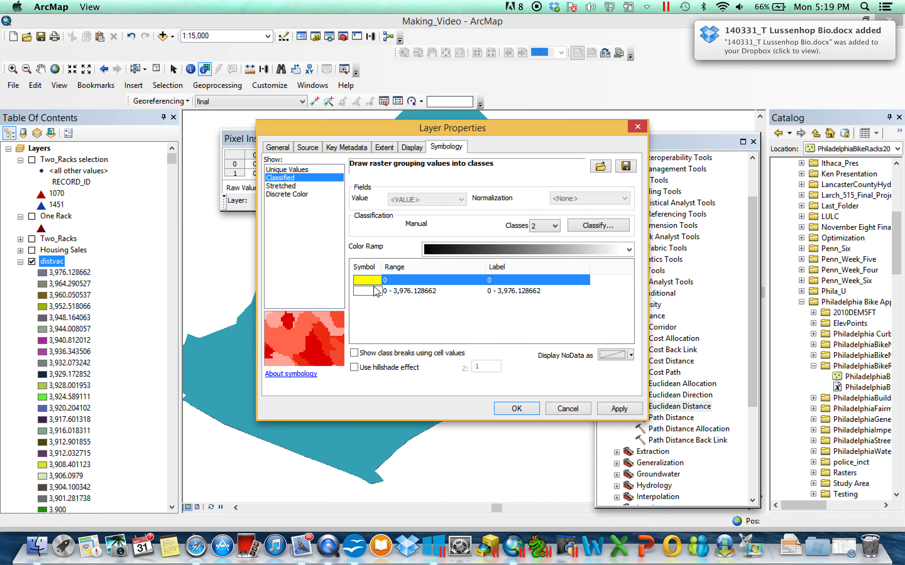
pyautogui.click(374, 291)
pyautogui.click(431, 348)
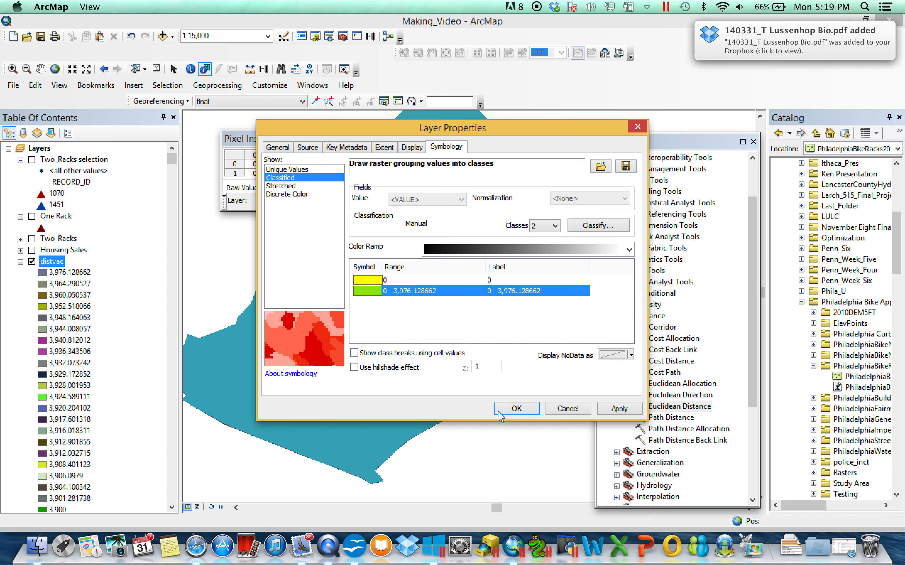
pyautogui.click(503, 408)
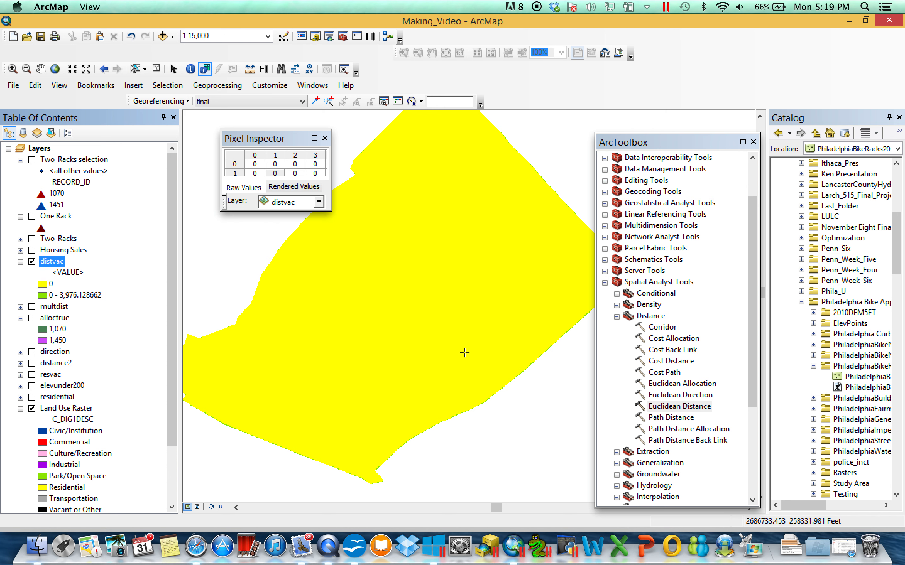
# Hide the distvac layer to compare it with the land use beneath, and review the attribute table of Land Use Raster
pyautogui.moveTo(464, 353); pyautogui.dragTo(422, 392)
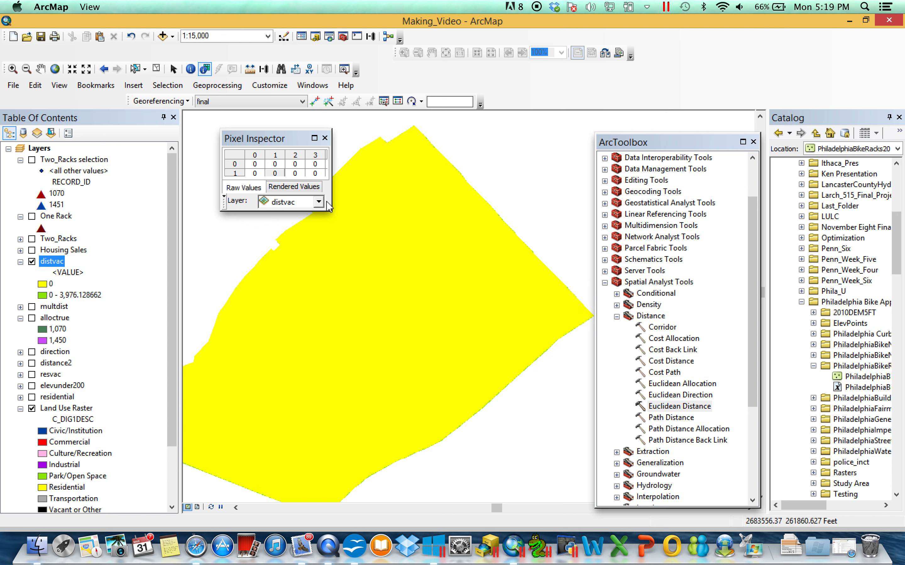
pyautogui.click(32, 261)
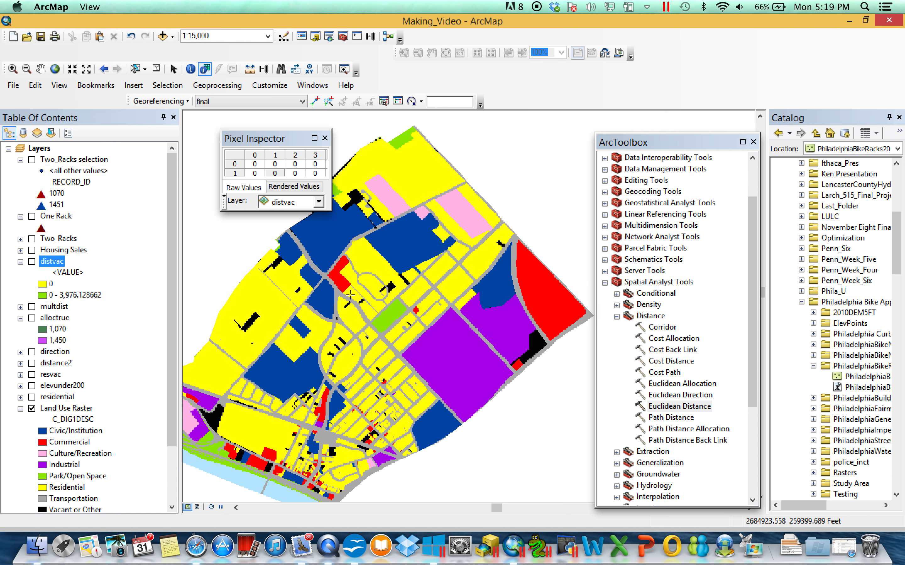
pyautogui.click(48, 261)
pyautogui.rightClick(71, 412)
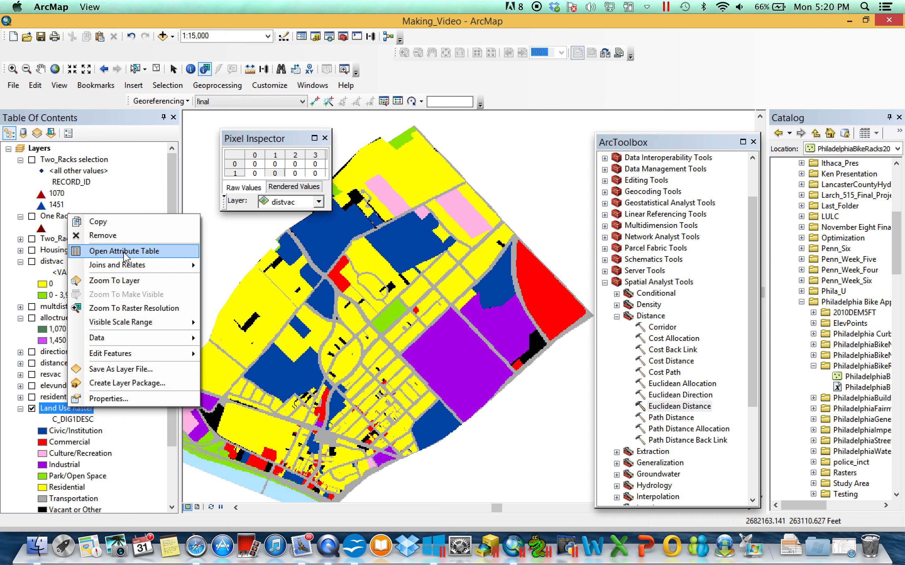
pyautogui.click(134, 250)
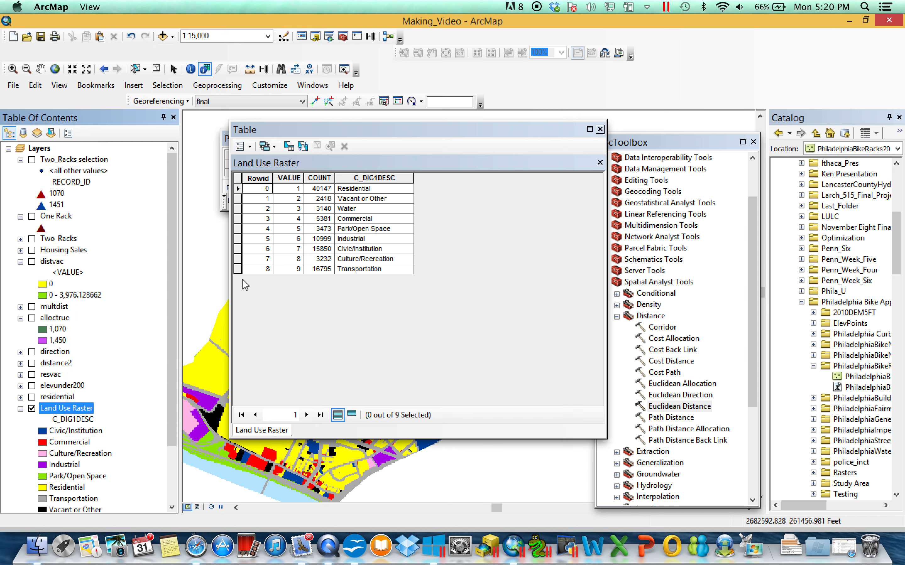
pyautogui.click(599, 129)
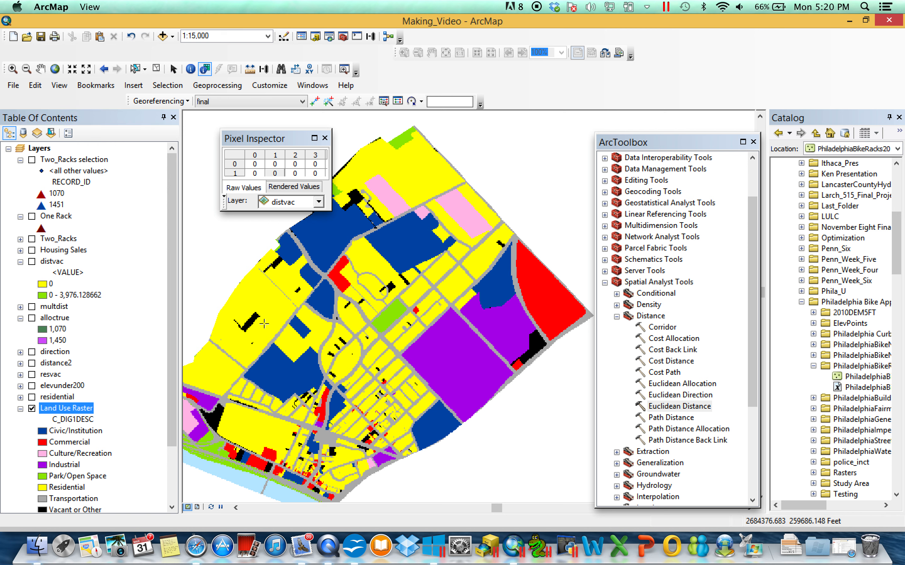
pyautogui.click(32, 261)
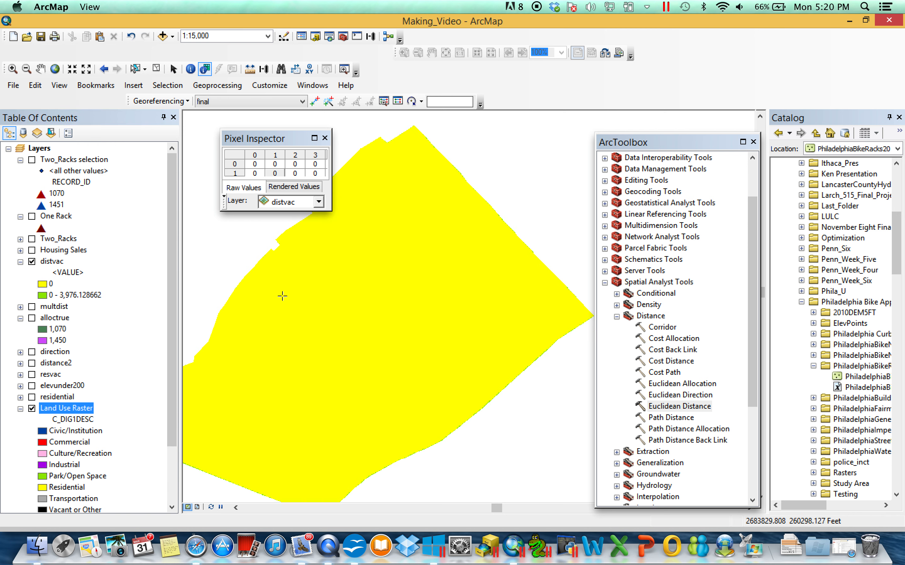
pyautogui.click(32, 261)
# Select the Vacant or Other record in the attribute table of Land Use Raster and close the table
pyautogui.rightClick(75, 409)
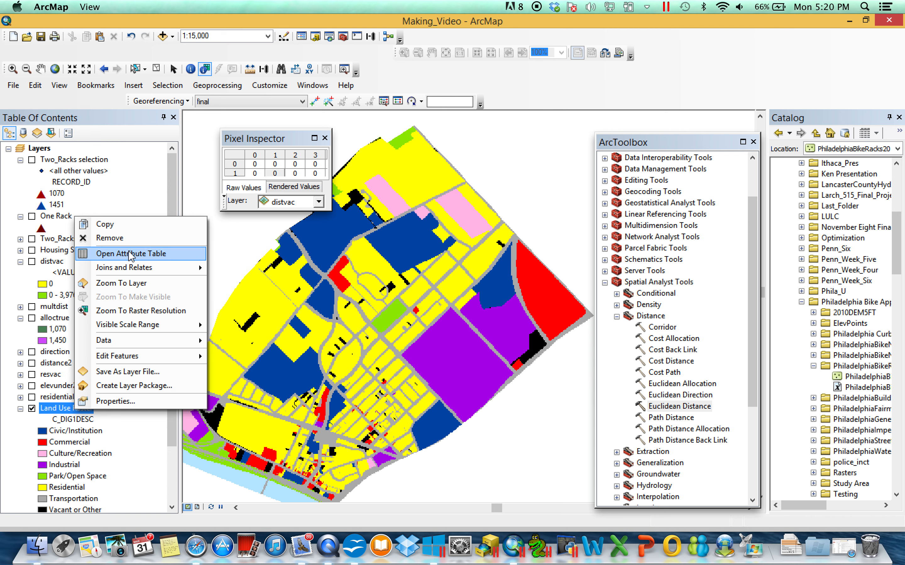
pyautogui.click(129, 254)
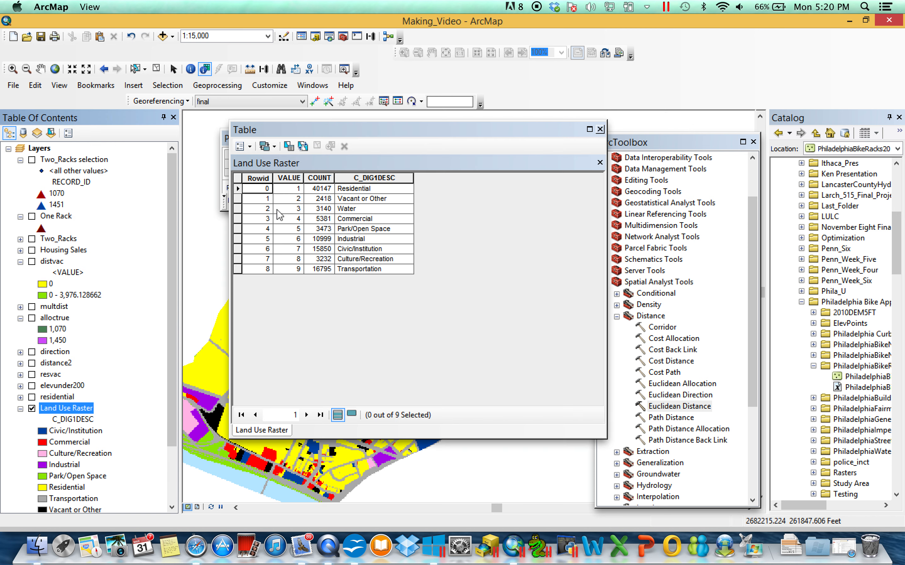
pyautogui.click(238, 198)
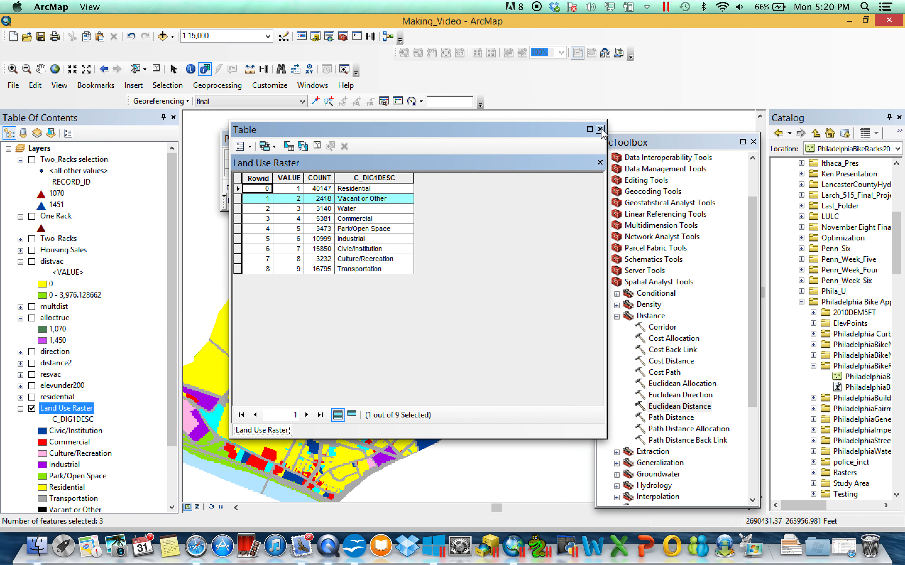
pyautogui.click(600, 129)
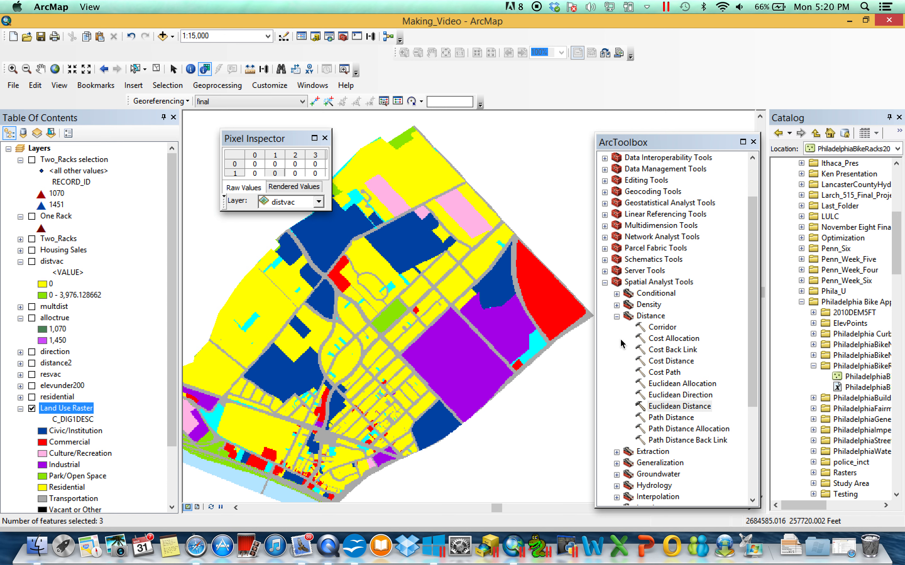
# Run Euclidean Distance on the selected Land Use Raster cells, saving the output distance raster as disvactrue in the Euclidean folder
pyautogui.doubleClick(695, 408)
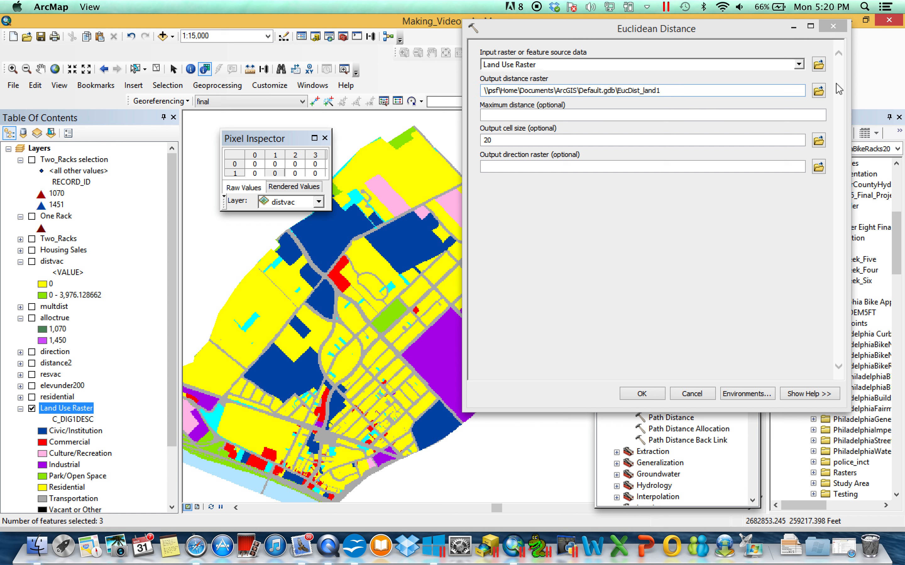
pyautogui.click(818, 91)
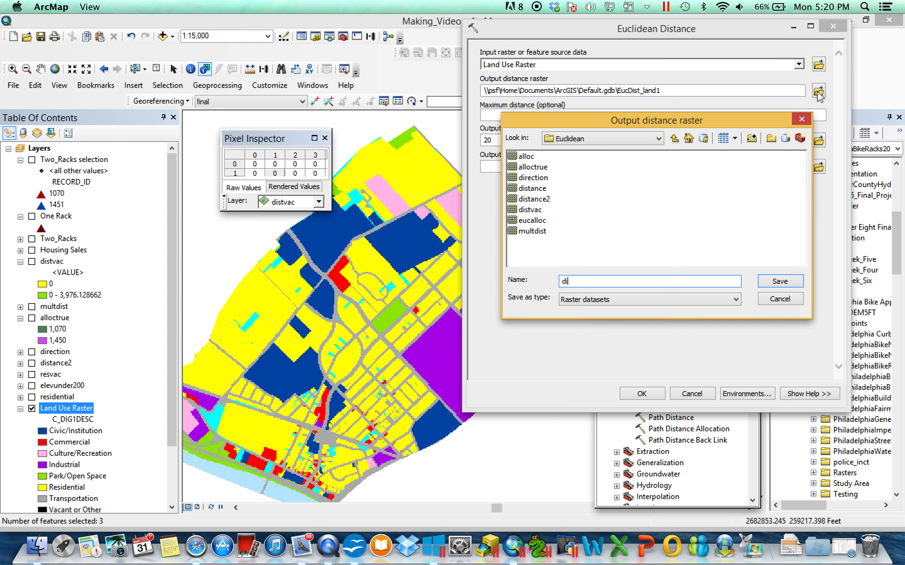
pyautogui.write('disvactrue')
pyautogui.press('Return')
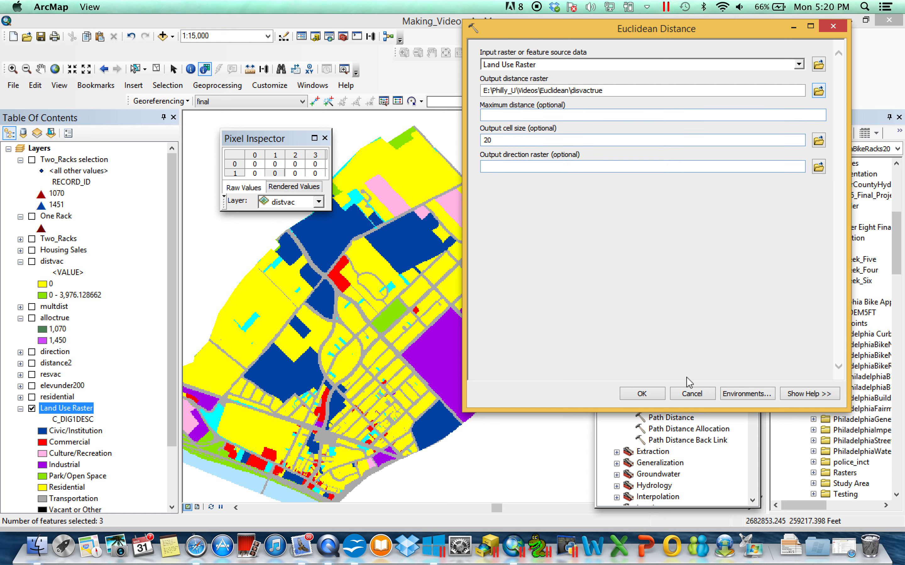
pyautogui.click(632, 396)
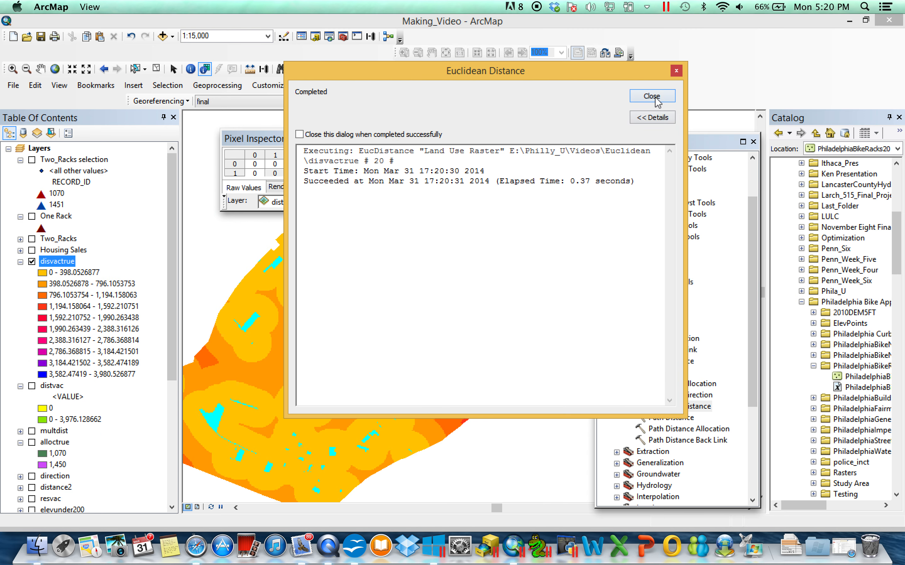
pyautogui.click(651, 94)
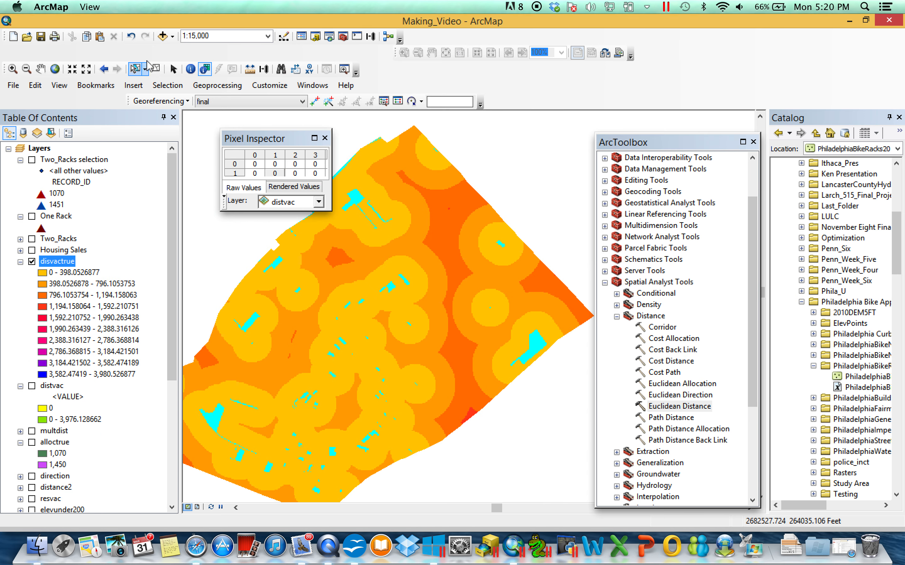
# Classify the disvactrue layer into 32 classes and set the first break value to 0
pyautogui.rightClick(63, 269)
pyautogui.click(165, 452)
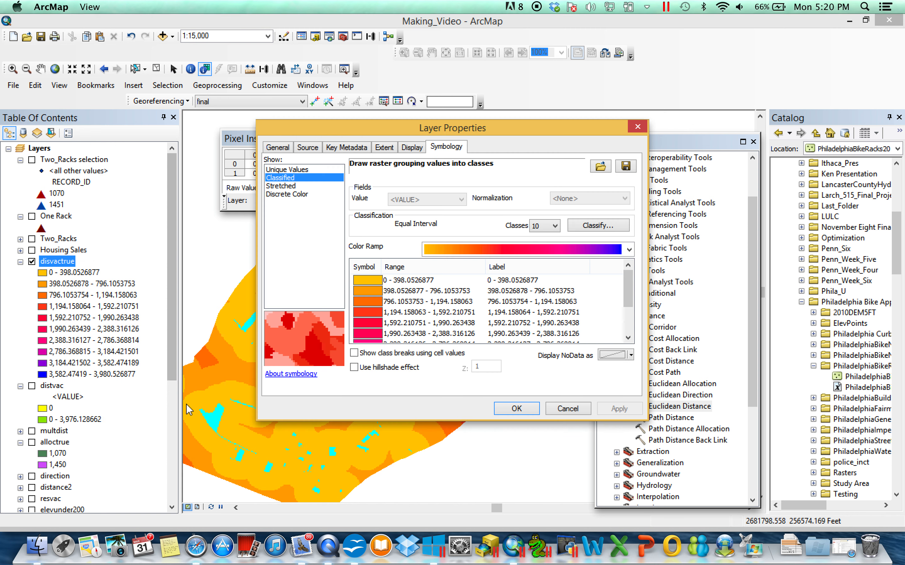
pyautogui.click(555, 225)
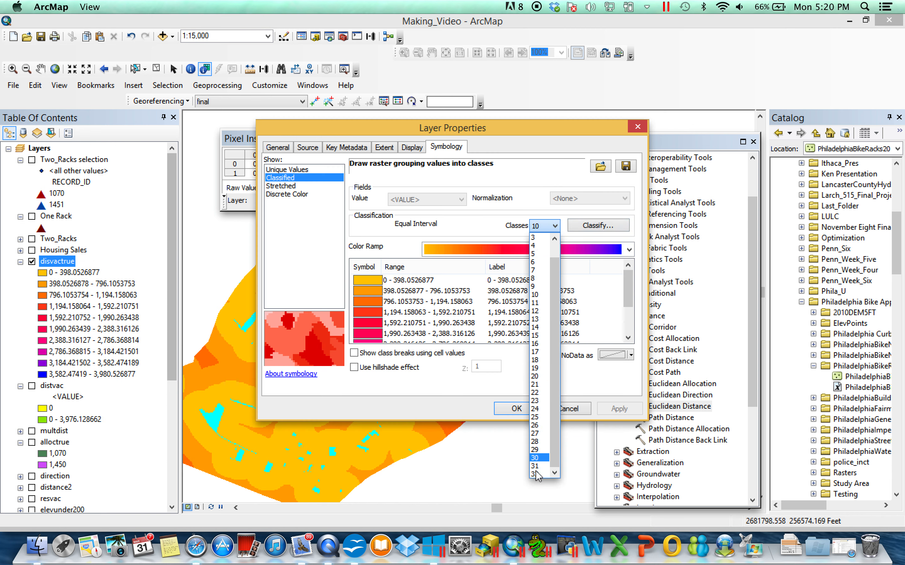
pyautogui.click(540, 482)
pyautogui.click(598, 226)
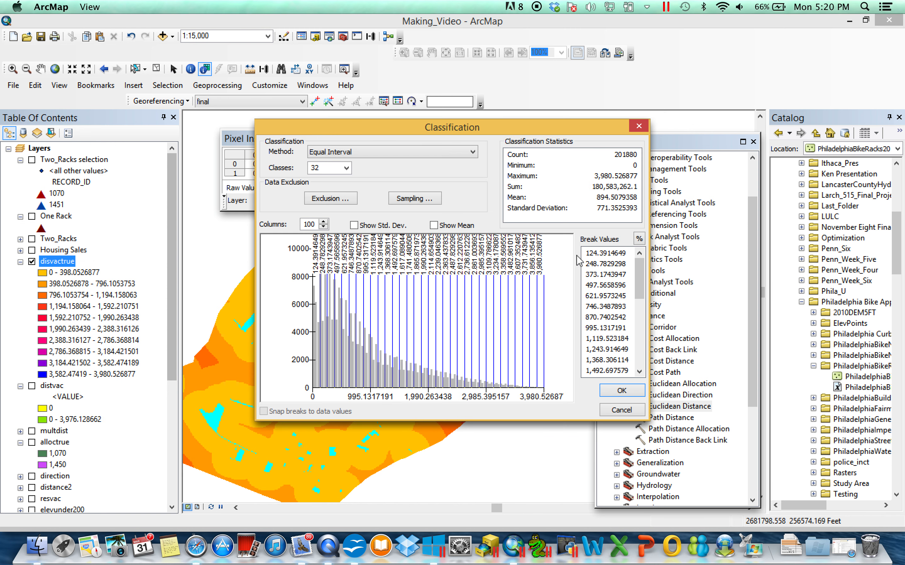
pyautogui.click(607, 254)
pyautogui.write('0')
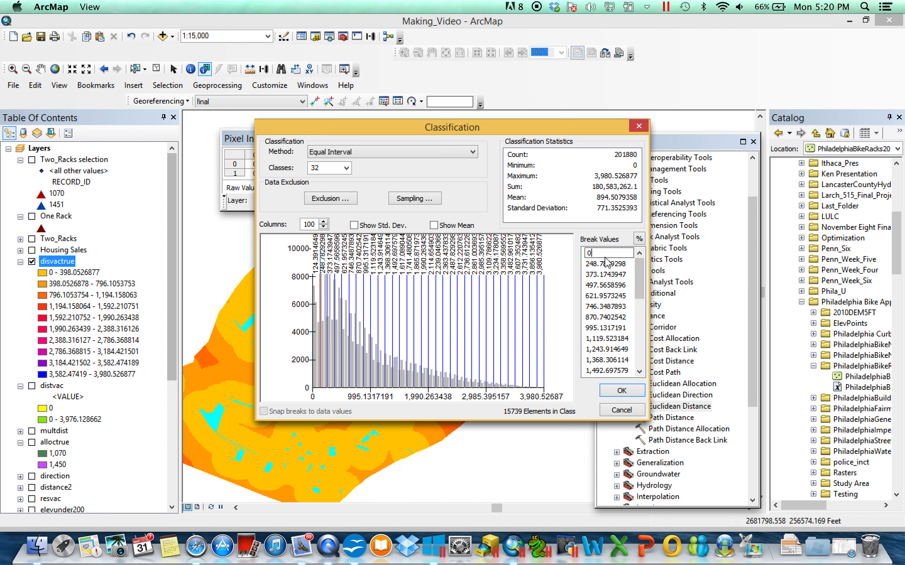
pyautogui.click(621, 390)
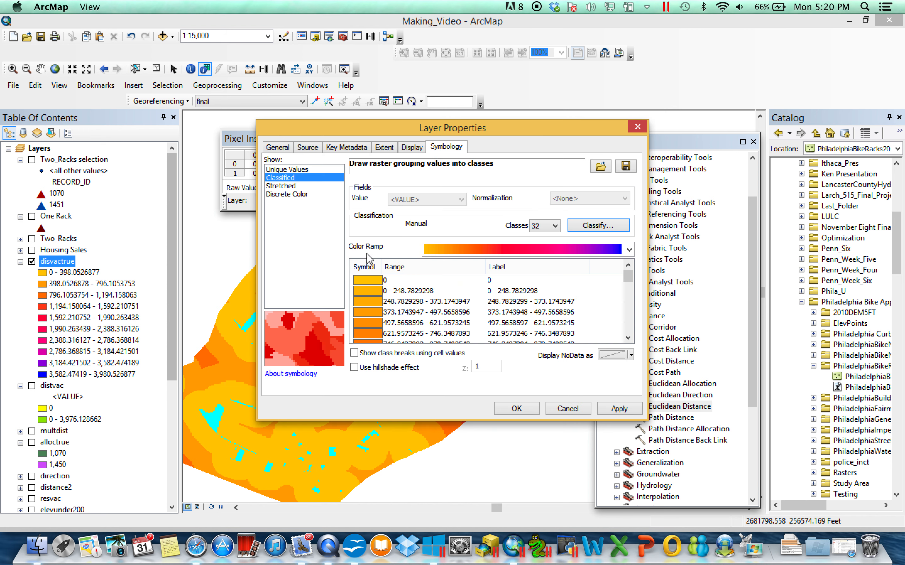
# Colour disvactrue's 0 class black, apply the symbology, and clear the current selection
pyautogui.click(374, 283)
pyautogui.click(379, 403)
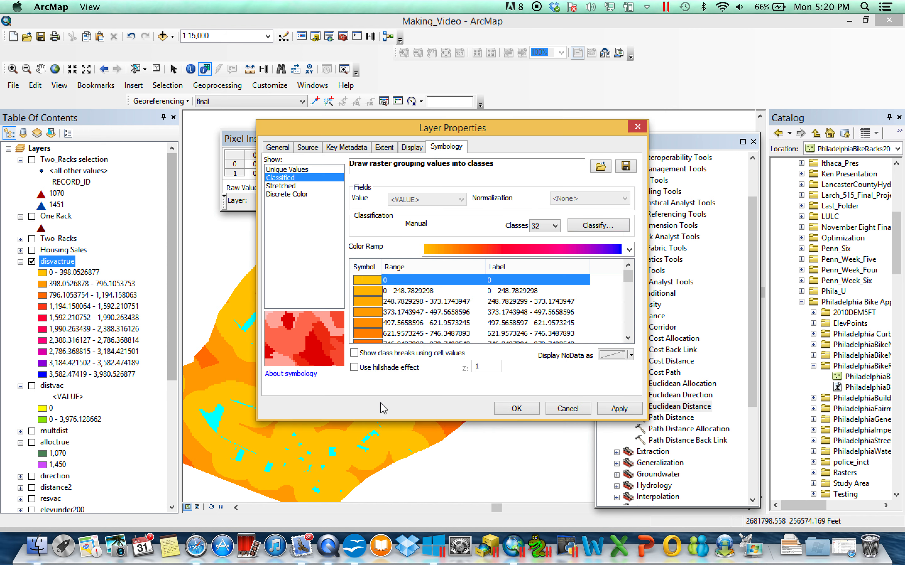
pyautogui.click(533, 412)
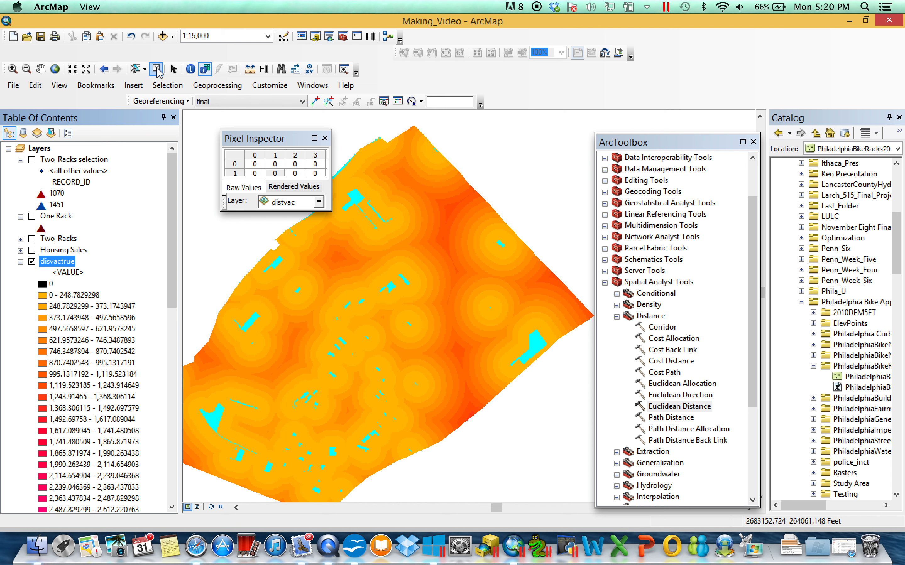
pyautogui.click(157, 69)
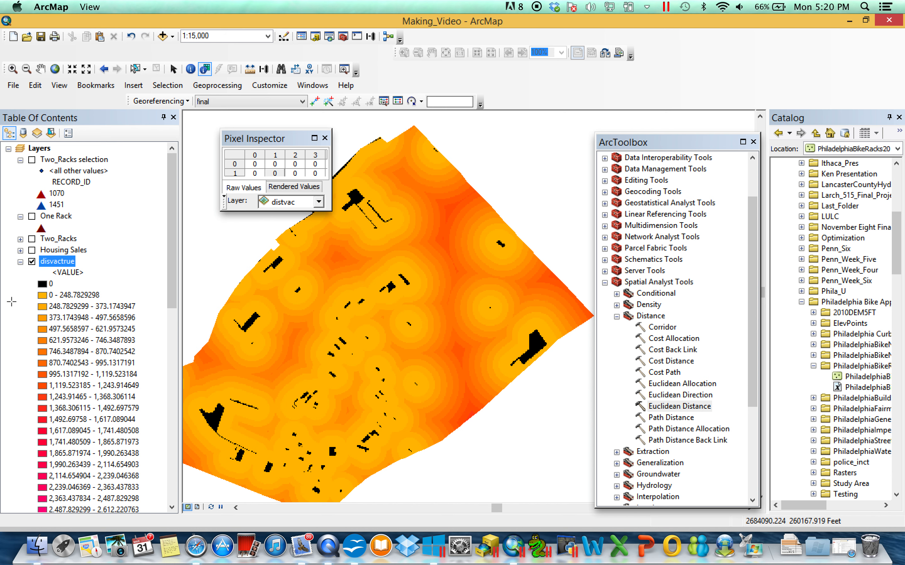
# Collapse and hide the disvactrue layer, and select the Vacant or Other record in Land Use Raster's attribute table
pyautogui.click(21, 263)
pyautogui.click(31, 262)
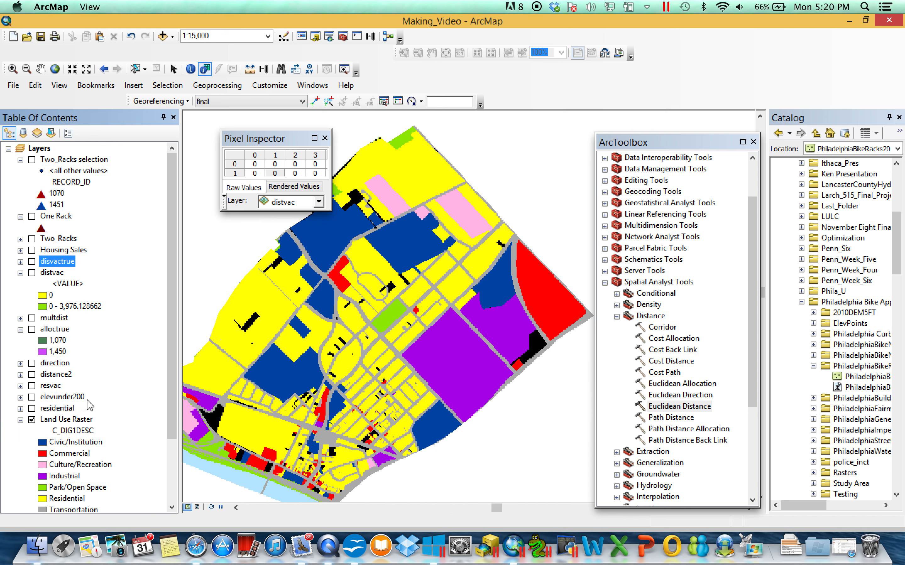
pyautogui.rightClick(67, 420)
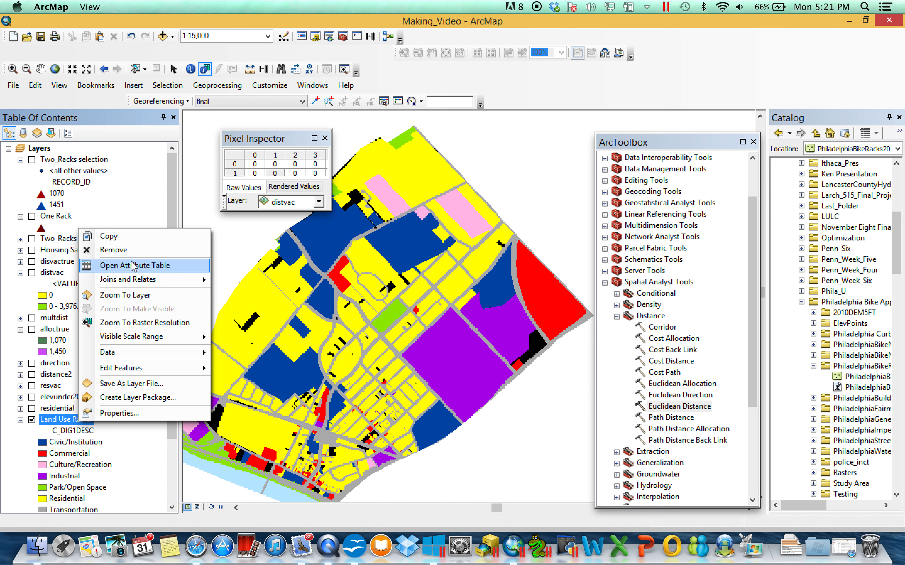
pyautogui.click(141, 266)
pyautogui.click(265, 199)
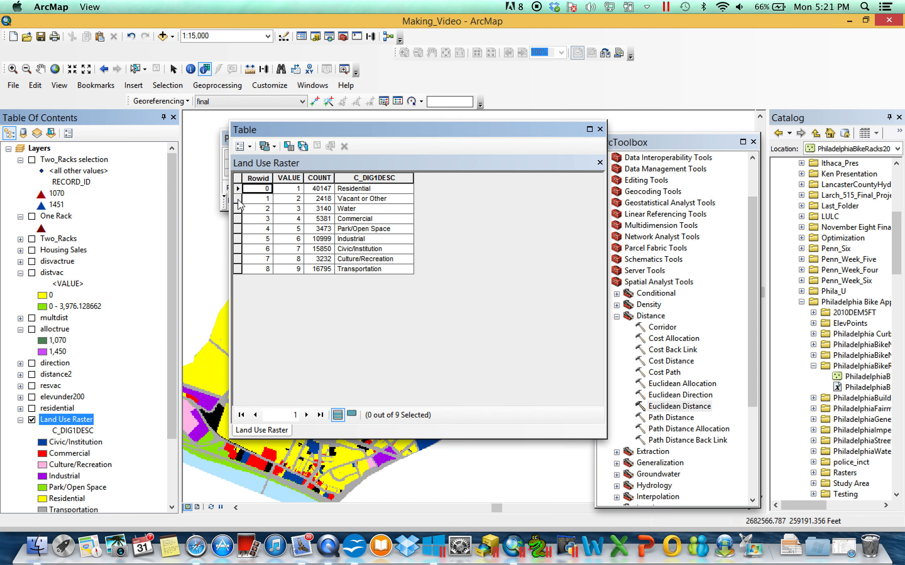
pyautogui.click(600, 129)
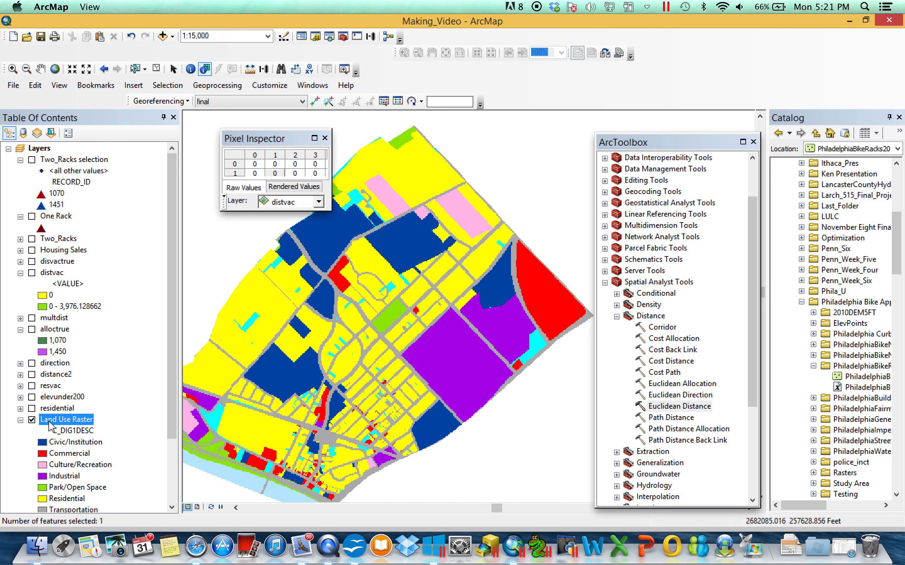
# Reopen the attribute table of the Land Use Raster layer
pyautogui.rightClick(66, 421)
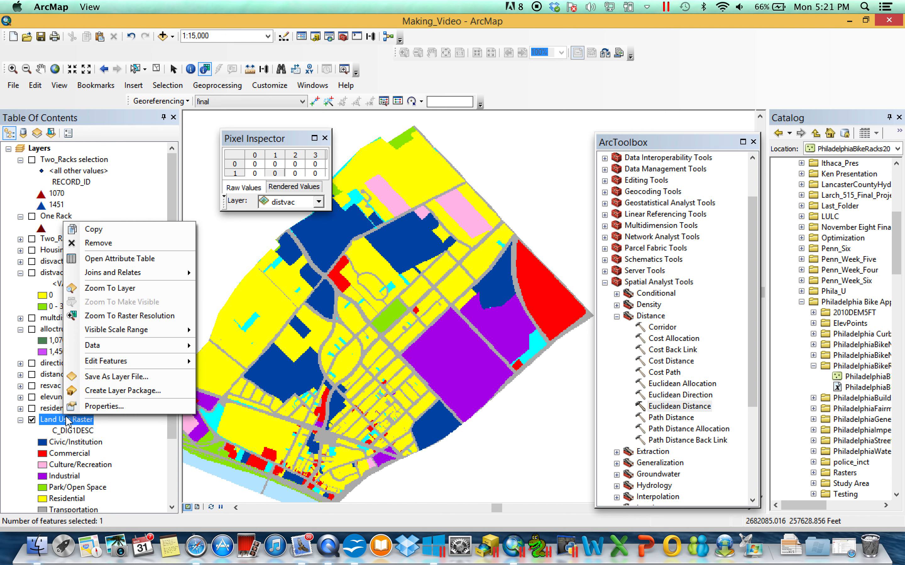
pyautogui.click(127, 259)
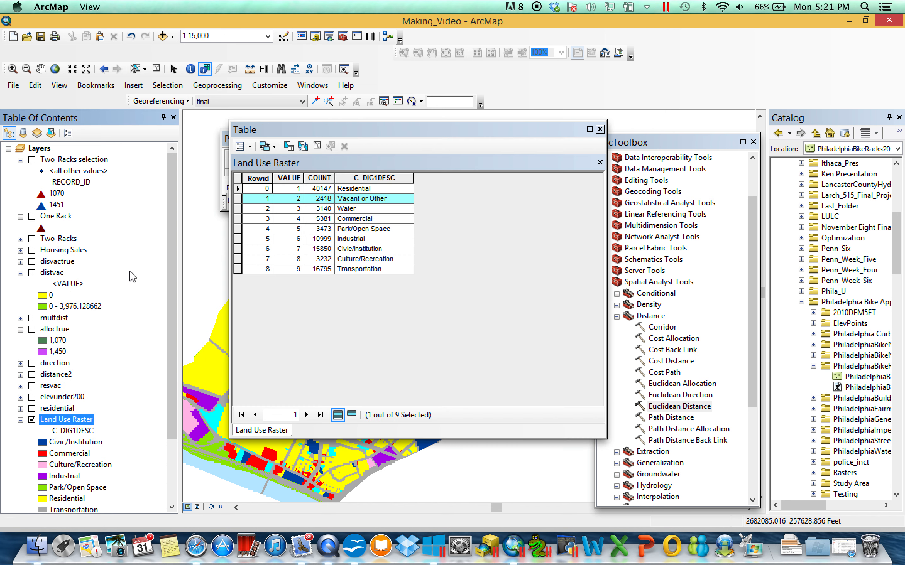